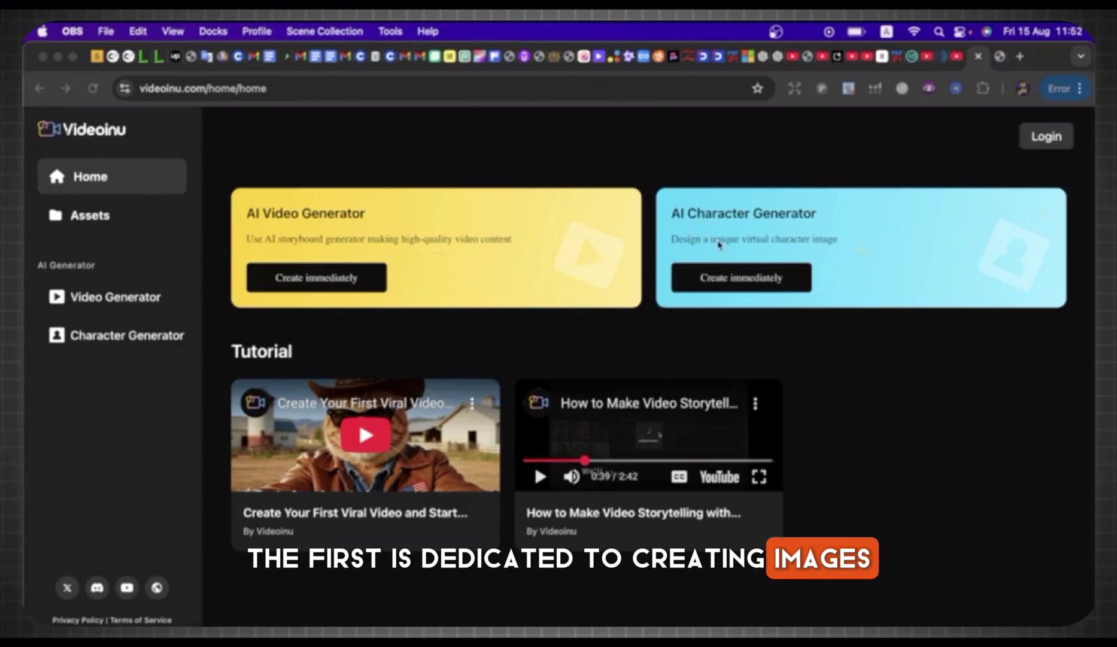
Open the new-account registration form on Videoinu
{"action": "left_click", "coordinate": [723, 234]}
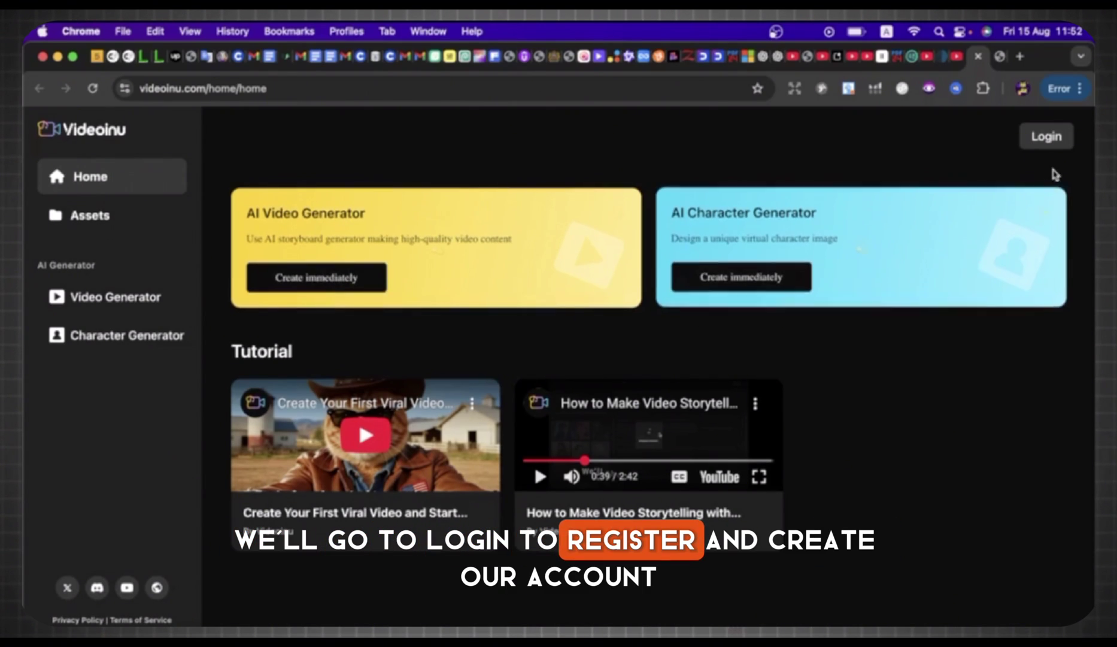
{"action": "left_click", "coordinate": [1045, 139]}
{"action": "left_click", "coordinate": [813, 555]}
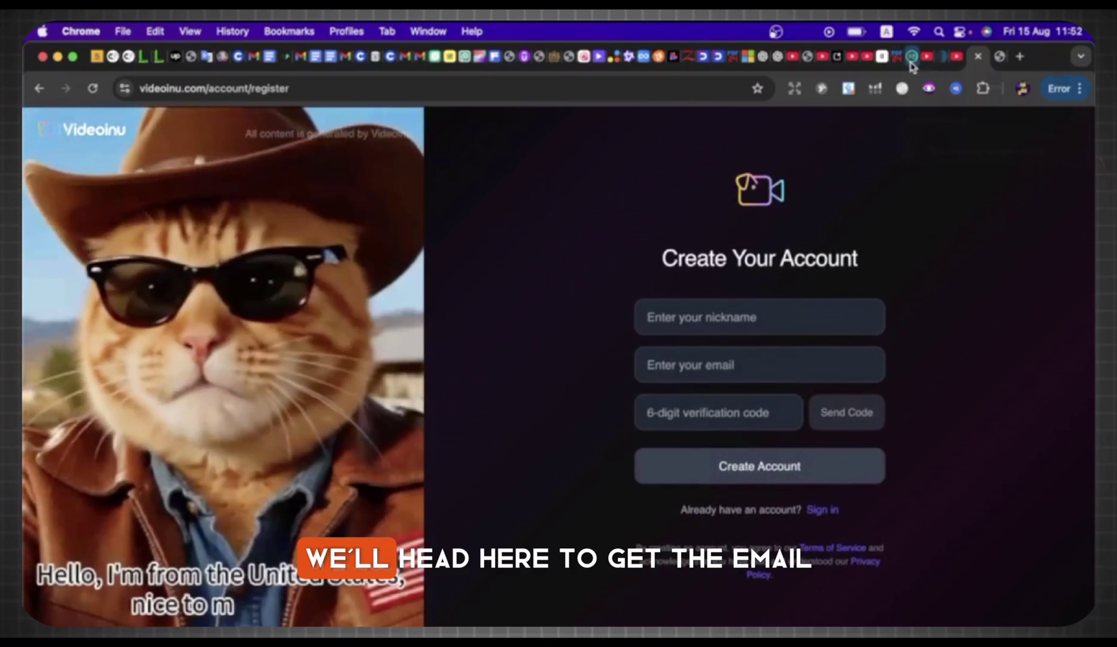
Copy the temporary e-mail address from the Temp Mail site and return to the Videoinu registration form
{"action": "left_click", "coordinate": [915, 58]}
{"action": "left_click", "coordinate": [706, 259]}
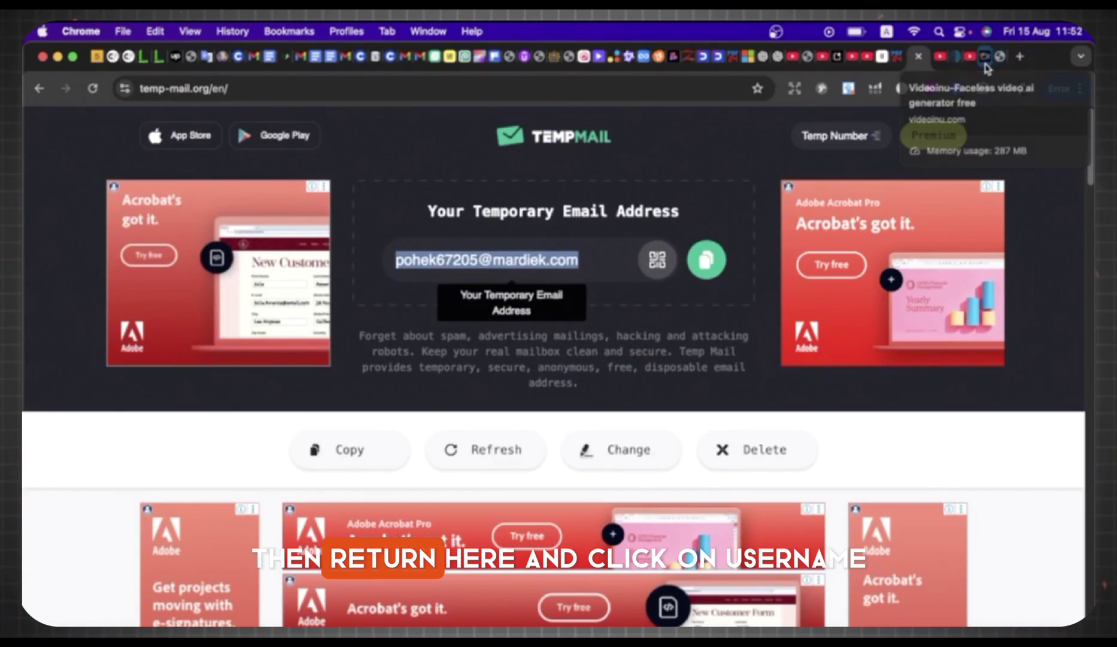
{"action": "left_click", "coordinate": [985, 57]}
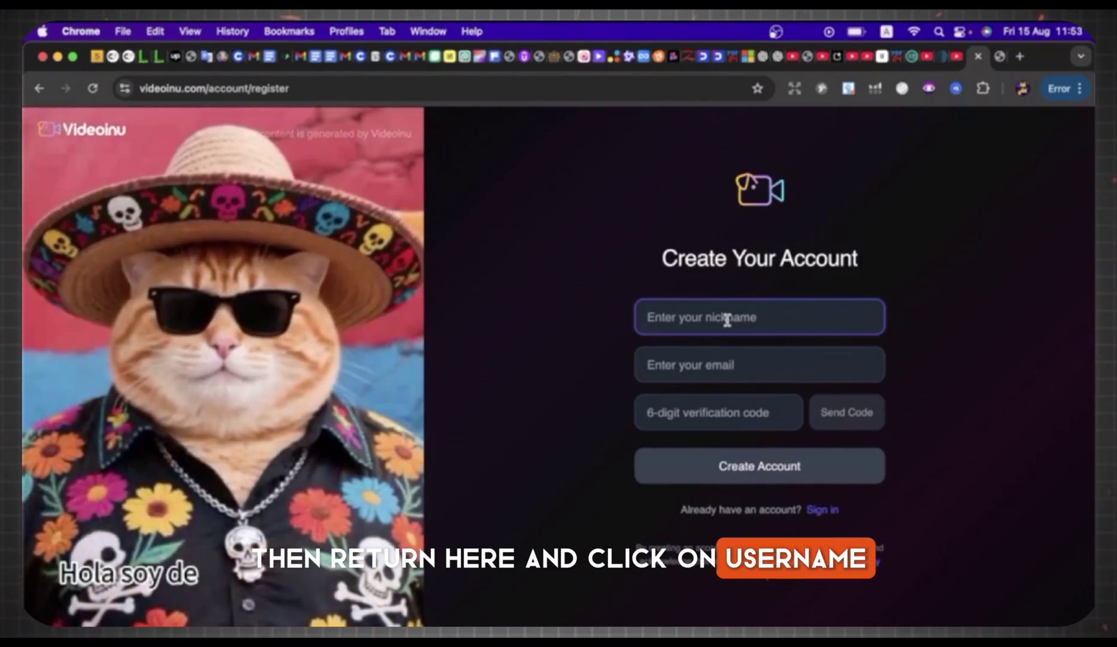
Fill in the nickname and the copied e-mail address, and request a verification code
{"action": "left_click", "coordinate": [727, 319]}
{"action": "type", "text": "PiKOMEN2001"}
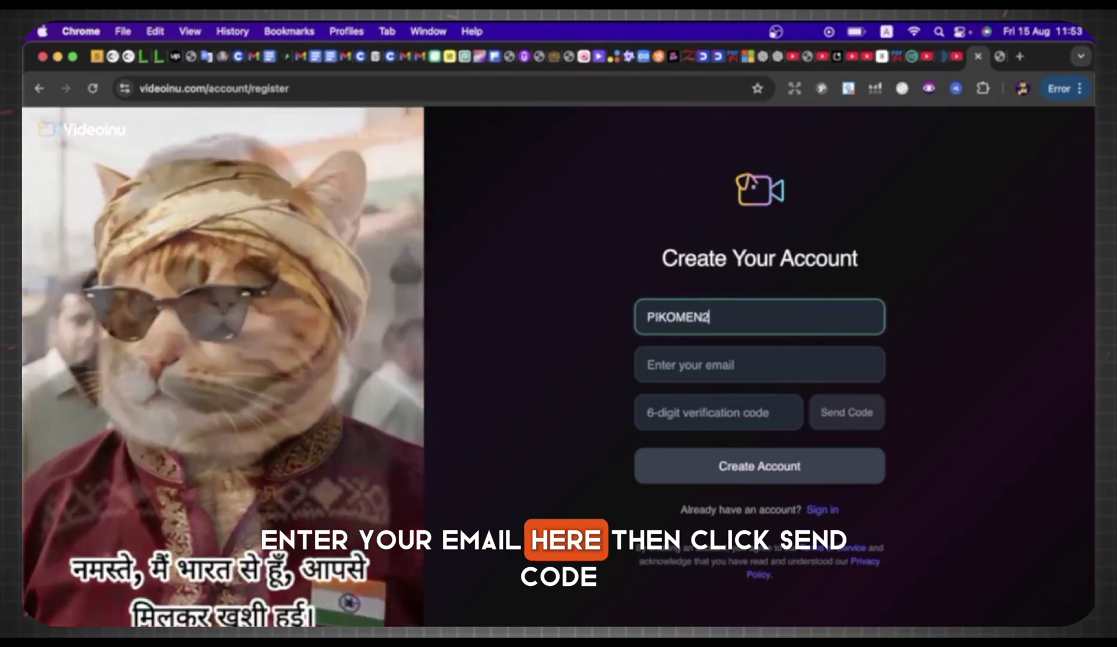
{"action": "left_click", "coordinate": [711, 366]}
{"action": "key", "text": "super+v"}
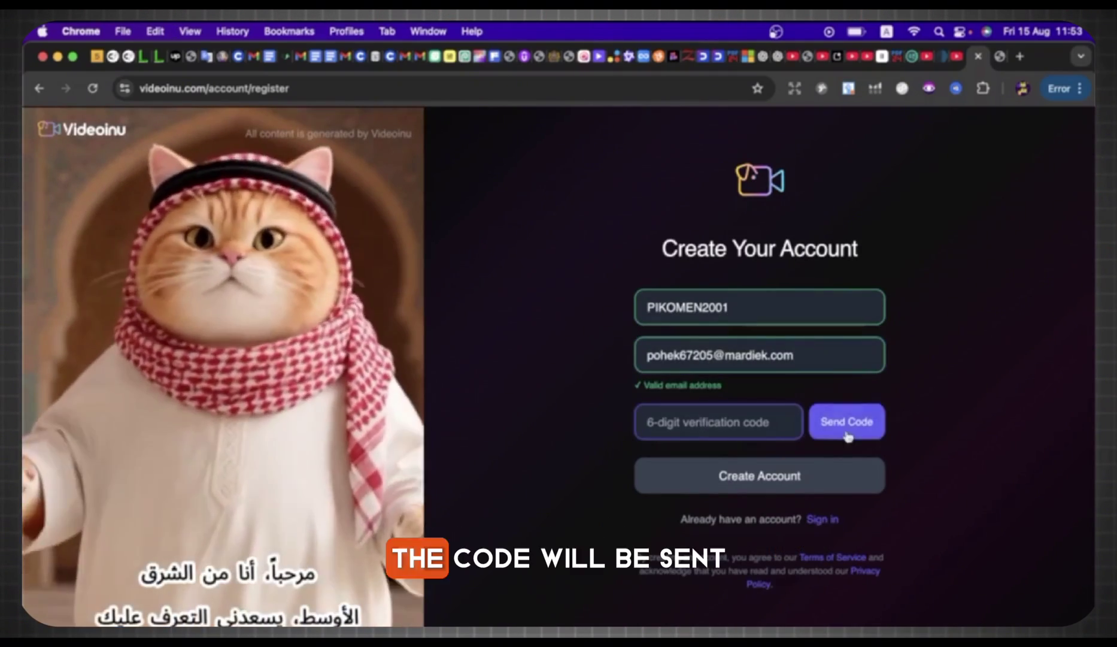
{"action": "left_click", "coordinate": [845, 427]}
Open the Videoinu verification e-mail in the Temp Mail inbox and select its six-digit code for copying
{"action": "left_click", "coordinate": [907, 56]}
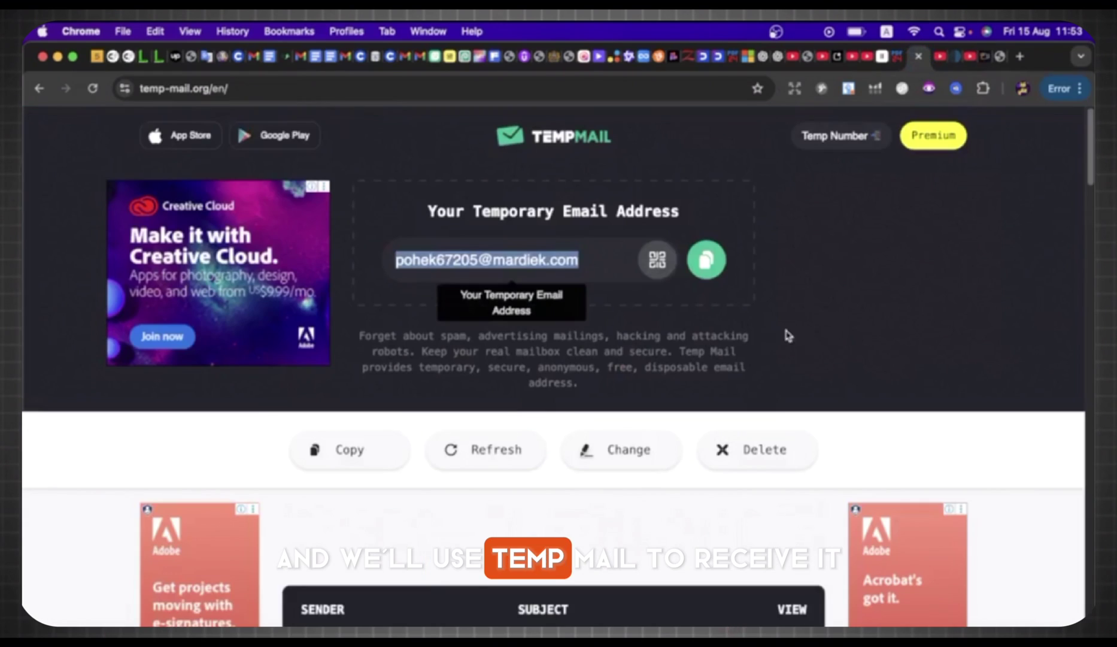
{"action": "scroll", "coordinate": [383, 423], "scroll_direction": "down", "scroll_amount": 5}
{"action": "left_click", "coordinate": [324, 368]}
{"action": "scroll", "coordinate": [553, 533], "scroll_direction": "down", "scroll_amount": 4}
{"action": "left_click", "coordinate": [552, 608]}
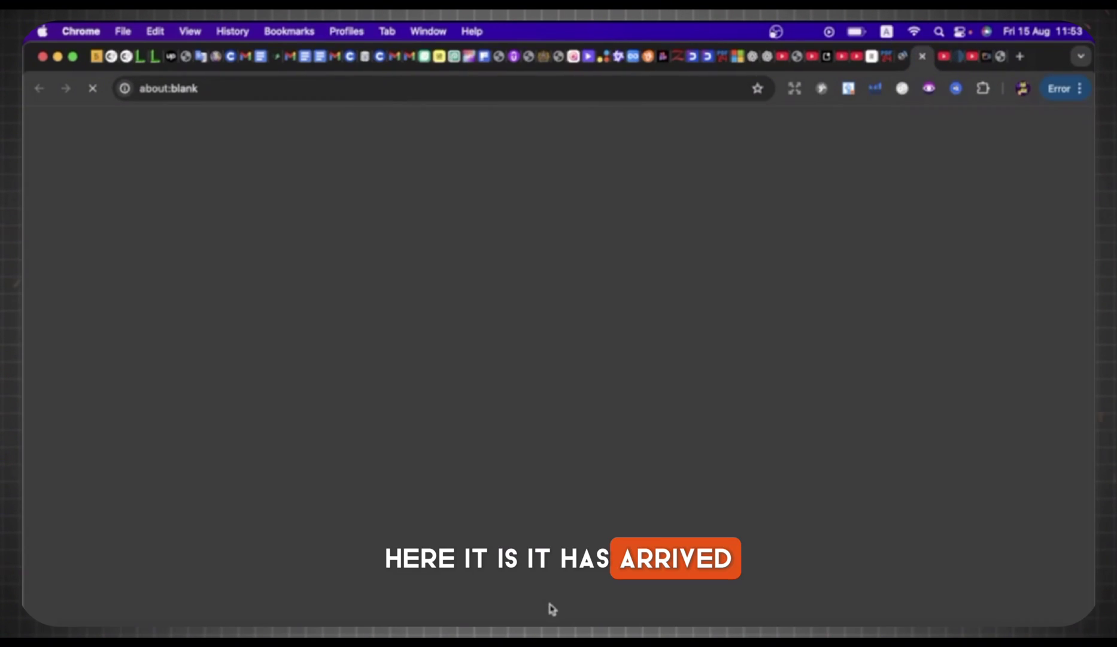
{"action": "left_click", "coordinate": [901, 56]}
{"action": "scroll", "coordinate": [736, 471], "scroll_direction": "down", "scroll_amount": 4}
{"action": "double_click", "coordinate": [551, 328]}
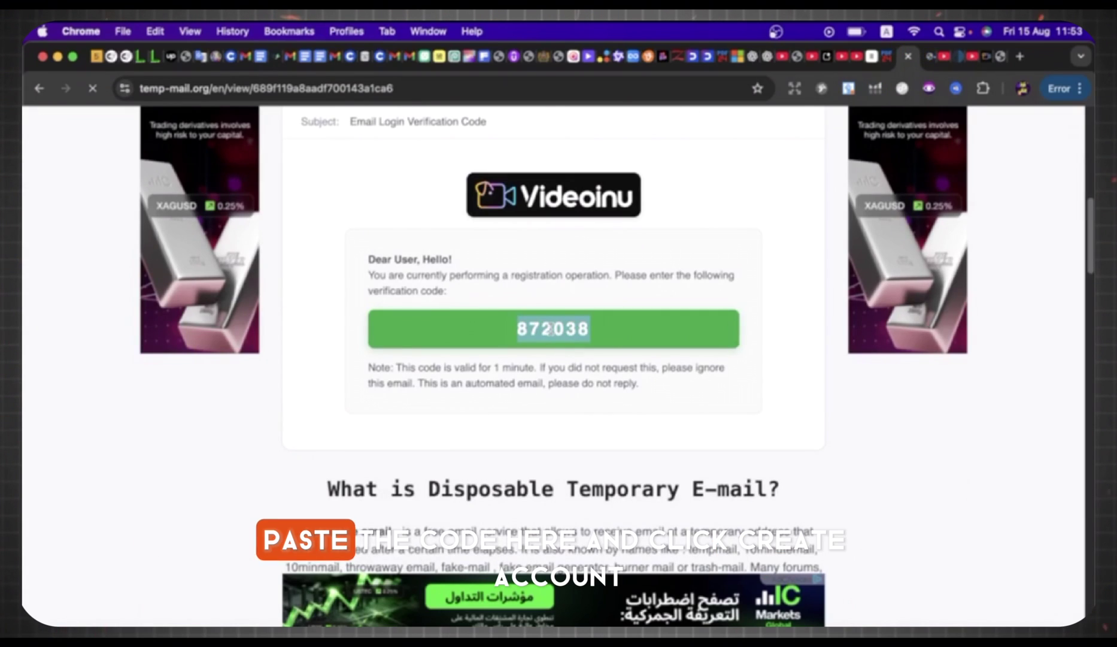
Paste the verification code into the Videoinu registration form and create the account
{"action": "left_click", "coordinate": [985, 57]}
{"action": "left_click", "coordinate": [718, 422]}
{"action": "key", "text": "super+v"}
{"action": "left_click", "coordinate": [760, 488]}
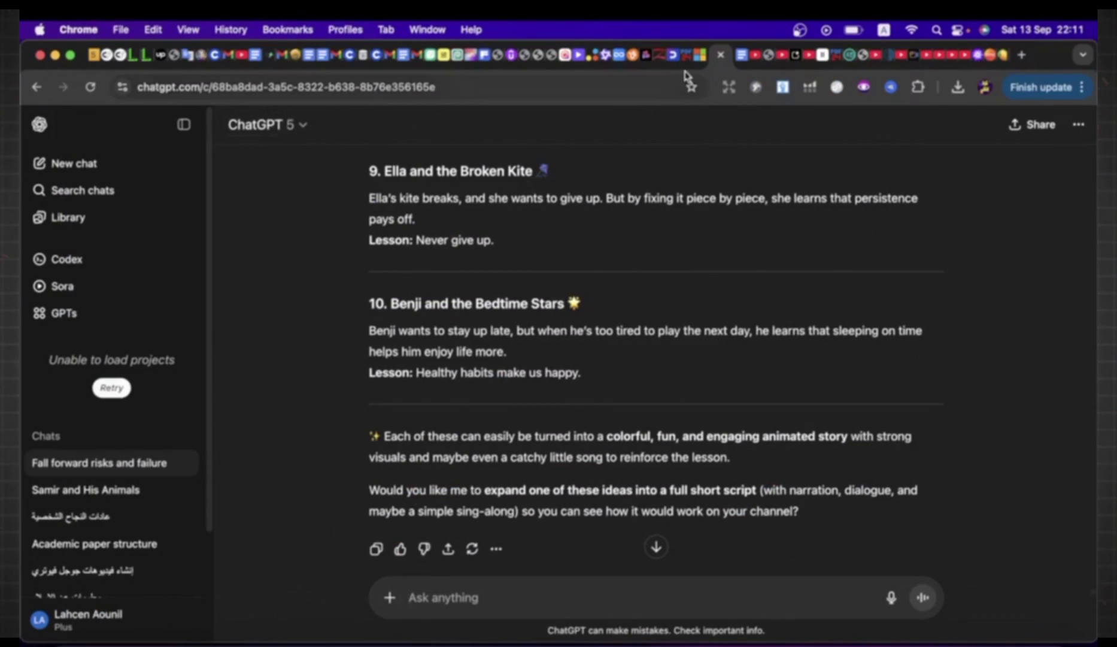
Submit the Step 1 prompt from the Google Docs document to ChatGPT, asking for 10 kids' educational video ideas
{"action": "left_click", "coordinate": [741, 55]}
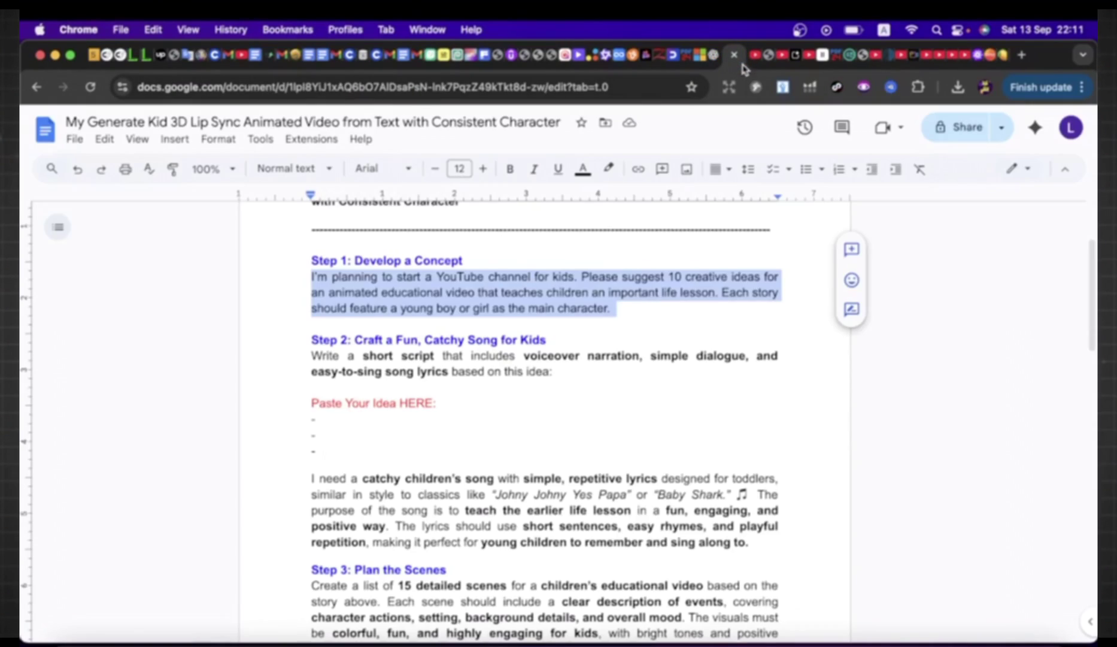
{"action": "left_click", "coordinate": [713, 54]}
{"action": "left_click", "coordinate": [497, 597]}
{"action": "key", "text": "super+v"}
{"action": "left_click", "coordinate": [923, 597]}
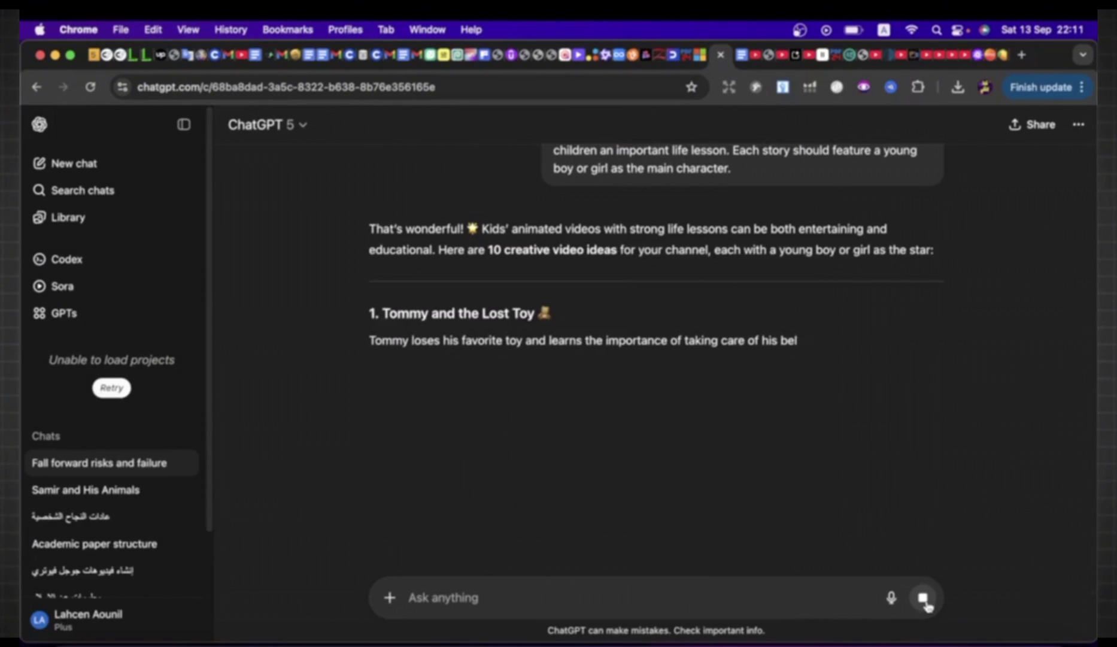
Read through the suggested video ideas and select the opening of the Step 2 song prompt in the Google Docs document
{"action": "scroll", "coordinate": [284, 453], "scroll_direction": "down", "scroll_amount": 4}
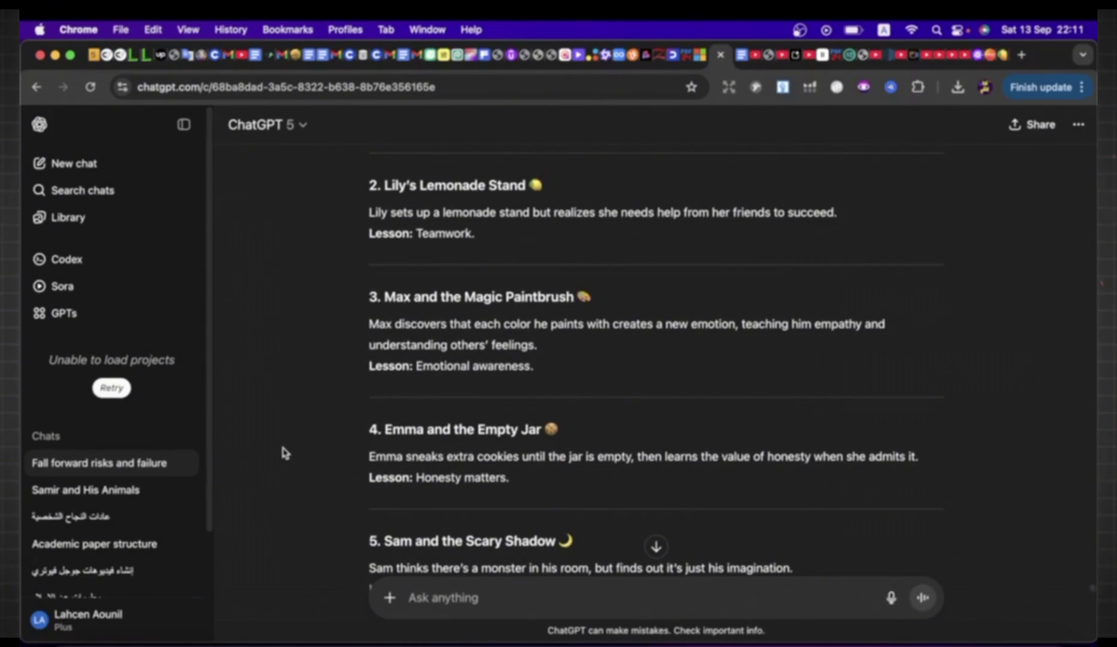
{"action": "scroll", "coordinate": [285, 453], "scroll_direction": "down", "scroll_amount": 8}
{"action": "scroll", "coordinate": [285, 454], "scroll_direction": "down", "scroll_amount": 5}
{"action": "scroll", "coordinate": [284, 453], "scroll_direction": "up", "scroll_amount": 15}
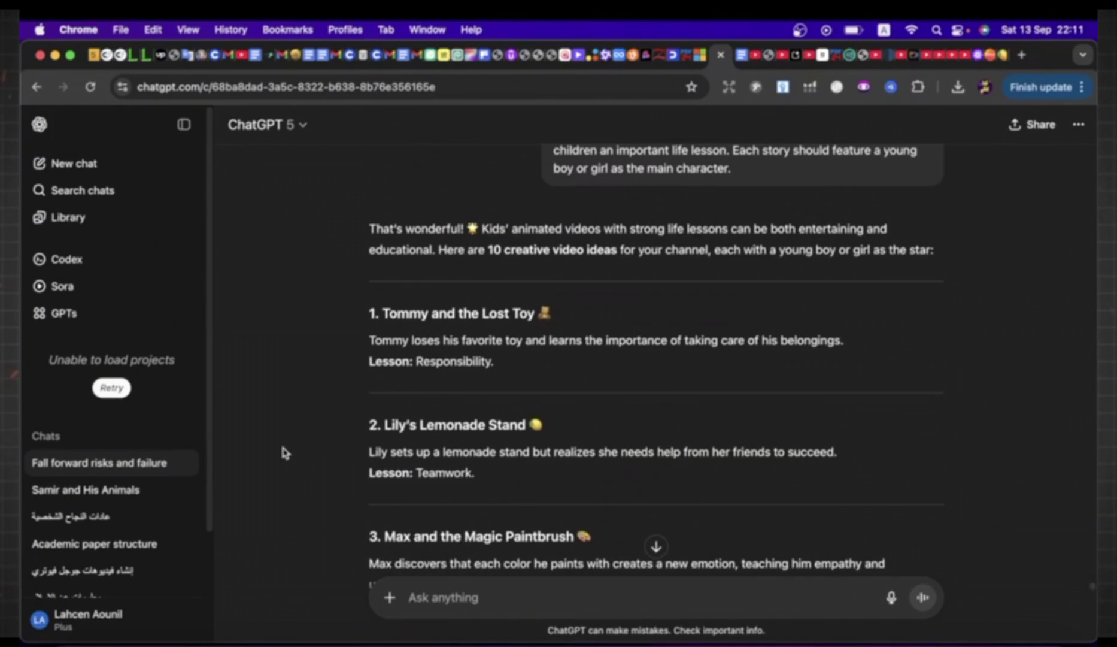
{"action": "key", "text": "ctrl+Tab"}
{"action": "left_click_drag", "start_coordinate": [313, 337], "coordinate": [554, 371]}
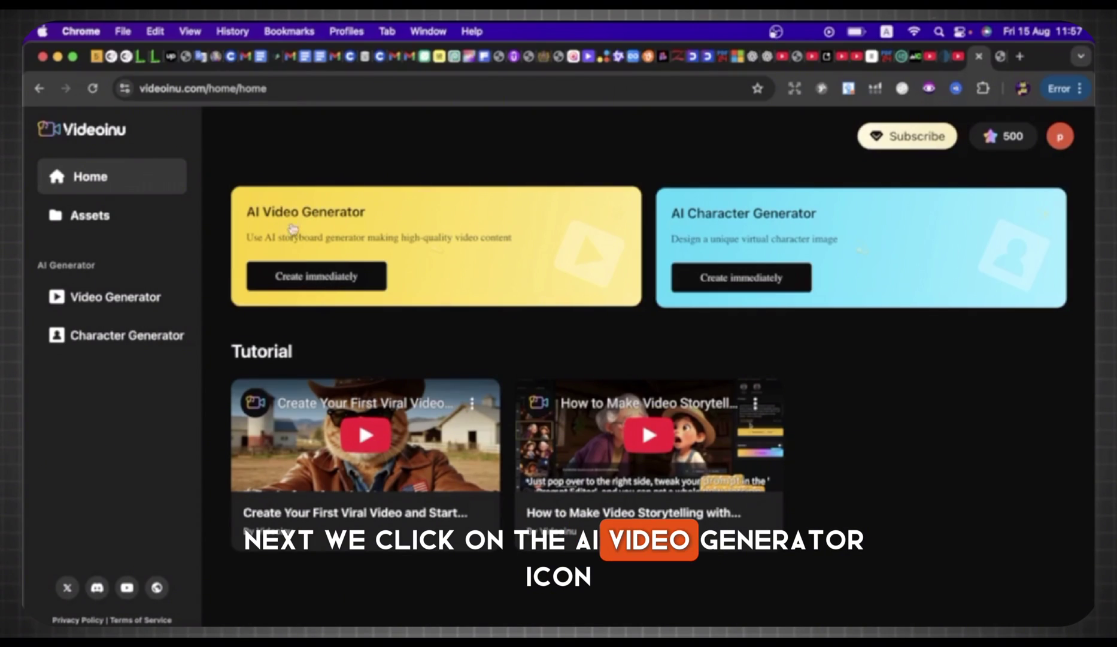
Start a new project with Videoinu's AI Video Generator
{"action": "left_click", "coordinate": [320, 277]}
{"action": "left_click", "coordinate": [608, 439]}
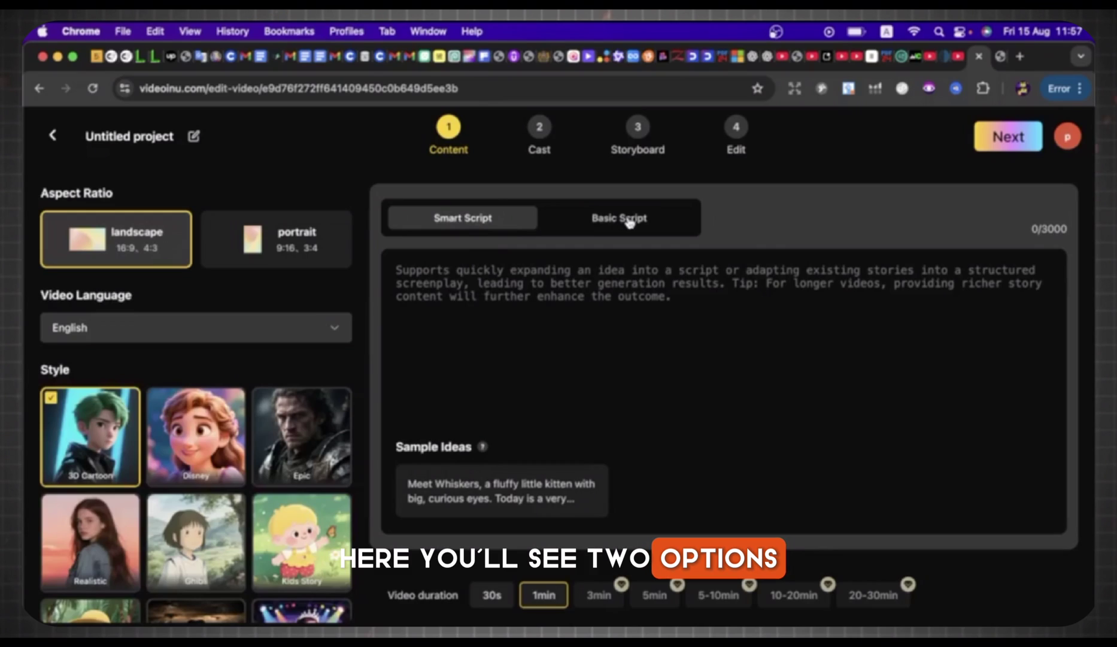
Try the Basic Script mode and the portrait aspect ratio, returning to Smart Script and landscape
{"action": "left_click", "coordinate": [636, 223]}
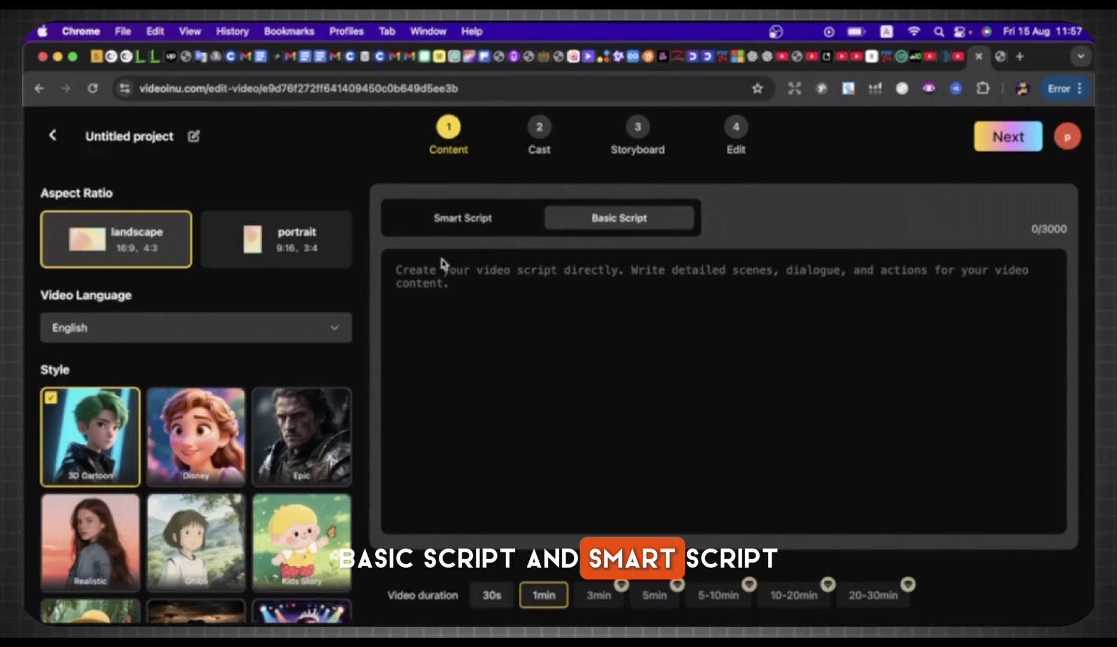
{"action": "left_click", "coordinate": [454, 220]}
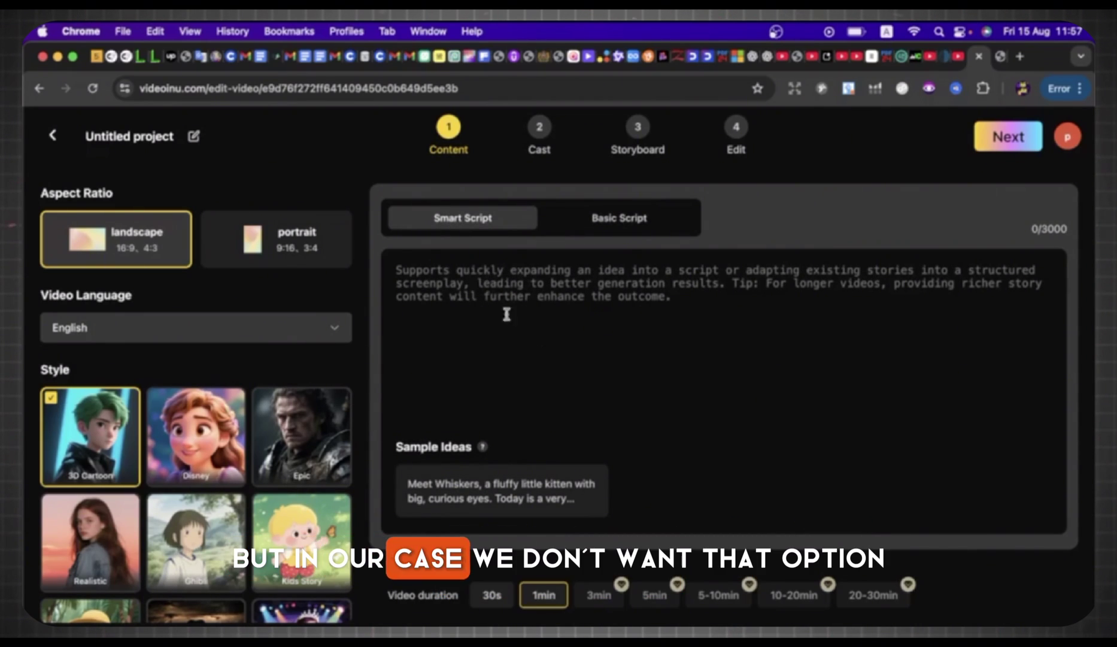
{"action": "left_click", "coordinate": [219, 245]}
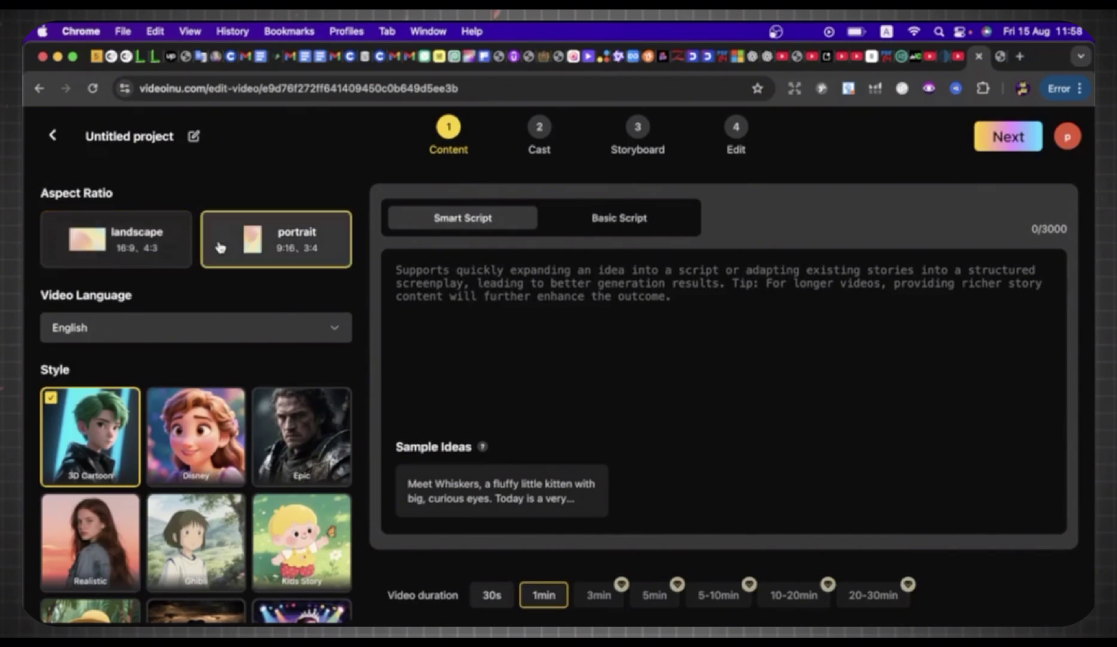
{"action": "left_click", "coordinate": [114, 248]}
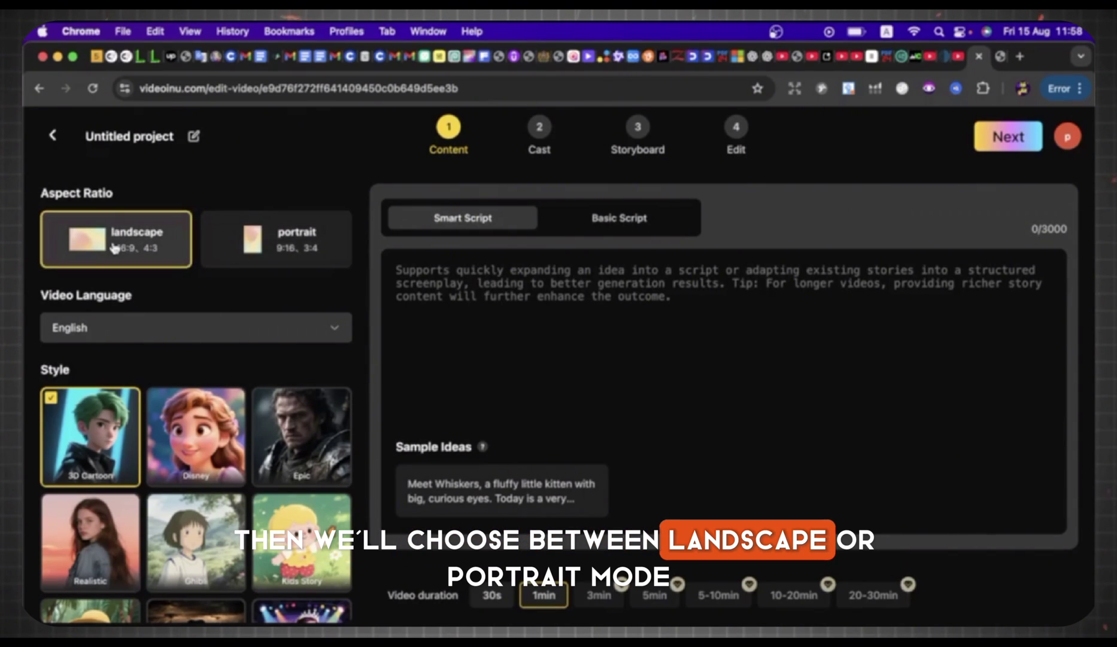
{"action": "left_click", "coordinate": [283, 255]}
{"action": "left_click", "coordinate": [133, 249]}
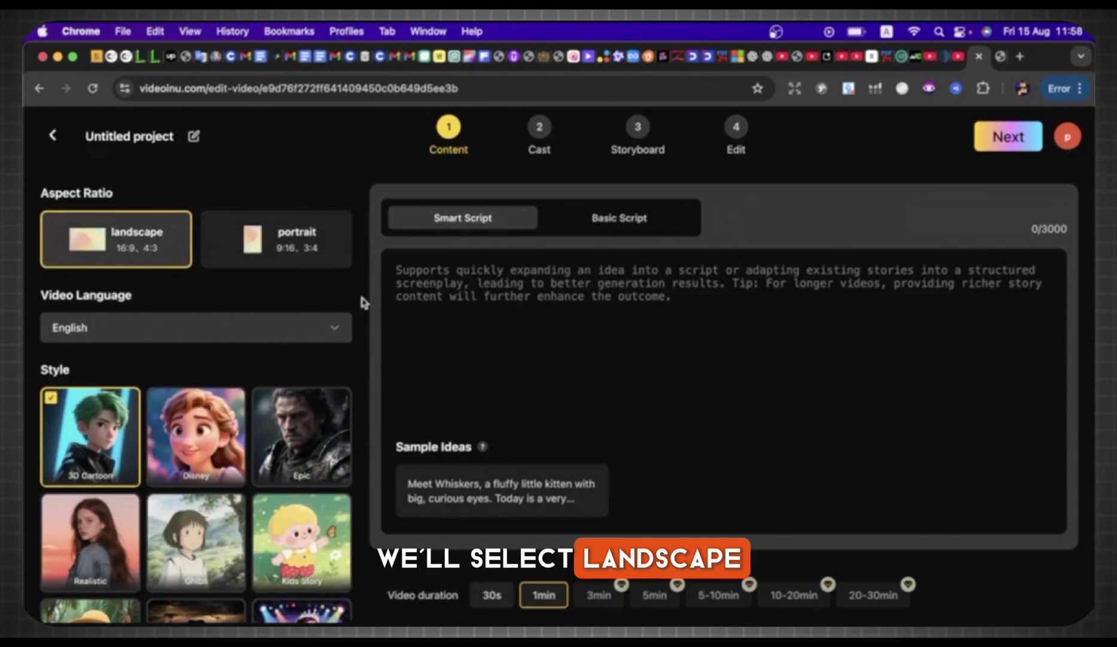
Paste the Leo and Toto story into the script area and switch to Basic Script
{"action": "left_click", "coordinate": [433, 276]}
{"action": "key", "text": "super+v"}
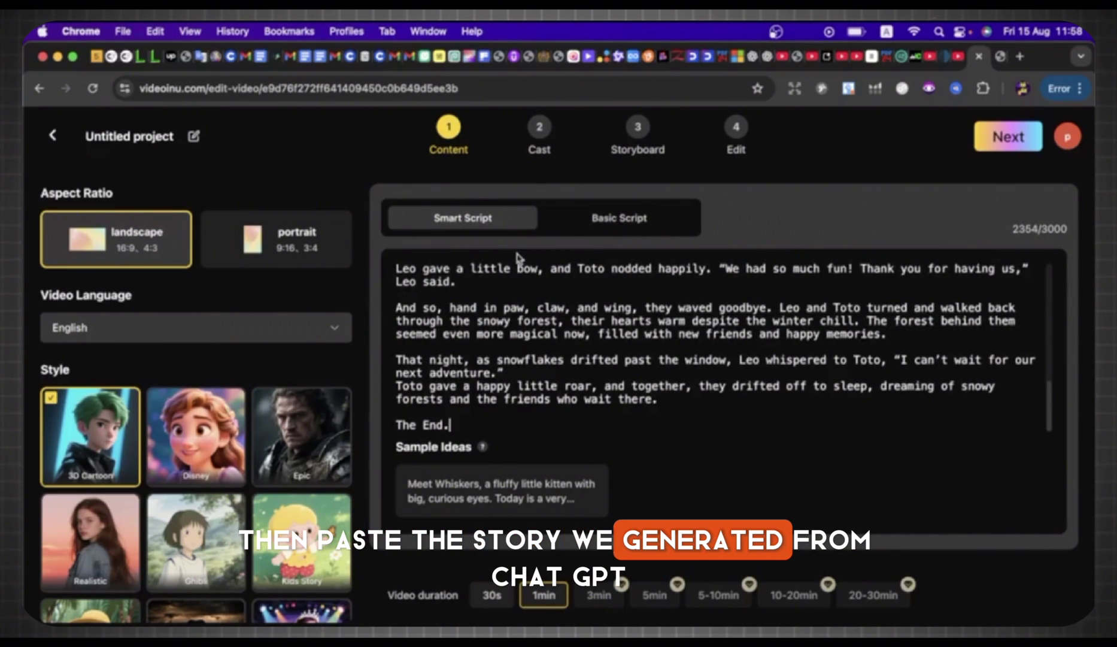
{"action": "scroll", "coordinate": [518, 264], "scroll_direction": "up", "scroll_amount": 3}
{"action": "left_click", "coordinate": [604, 218]}
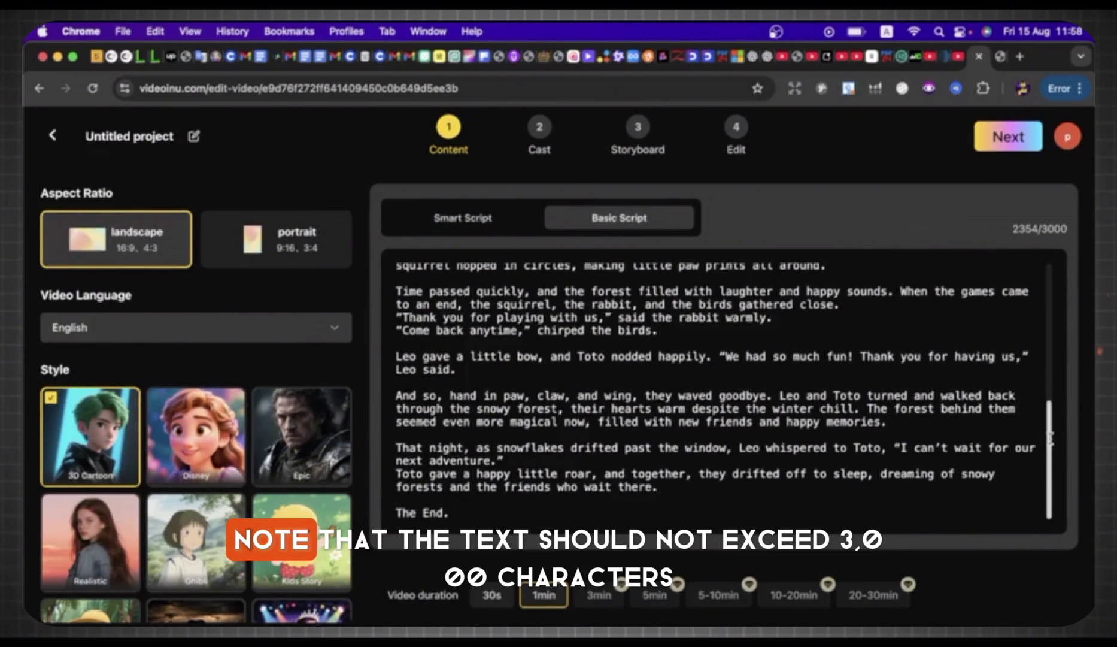
Check the pasted script's length against the 3000-character limit and proceed to its breakdown into shots
{"action": "scroll", "coordinate": [1047, 436], "scroll_direction": "up", "scroll_amount": 10}
{"action": "scroll", "coordinate": [1046, 435], "scroll_direction": "down", "scroll_amount": 10}
{"action": "scroll", "coordinate": [1045, 434], "scroll_direction": "down", "scroll_amount": 1}
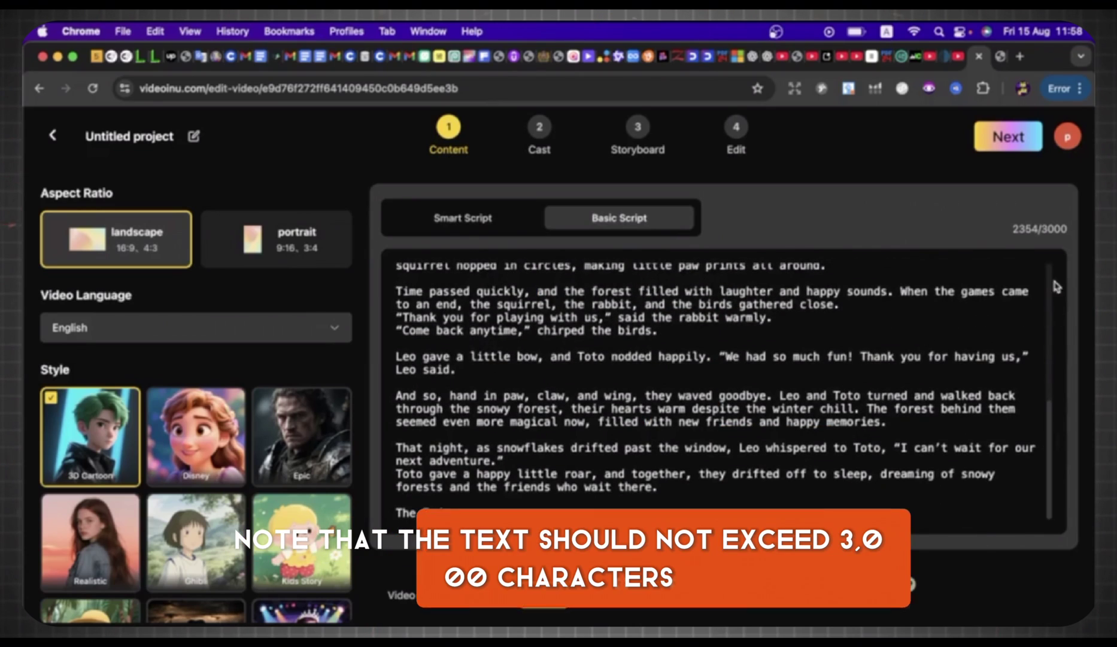
{"action": "double_click", "coordinate": [1055, 229]}
{"action": "left_click", "coordinate": [904, 395]}
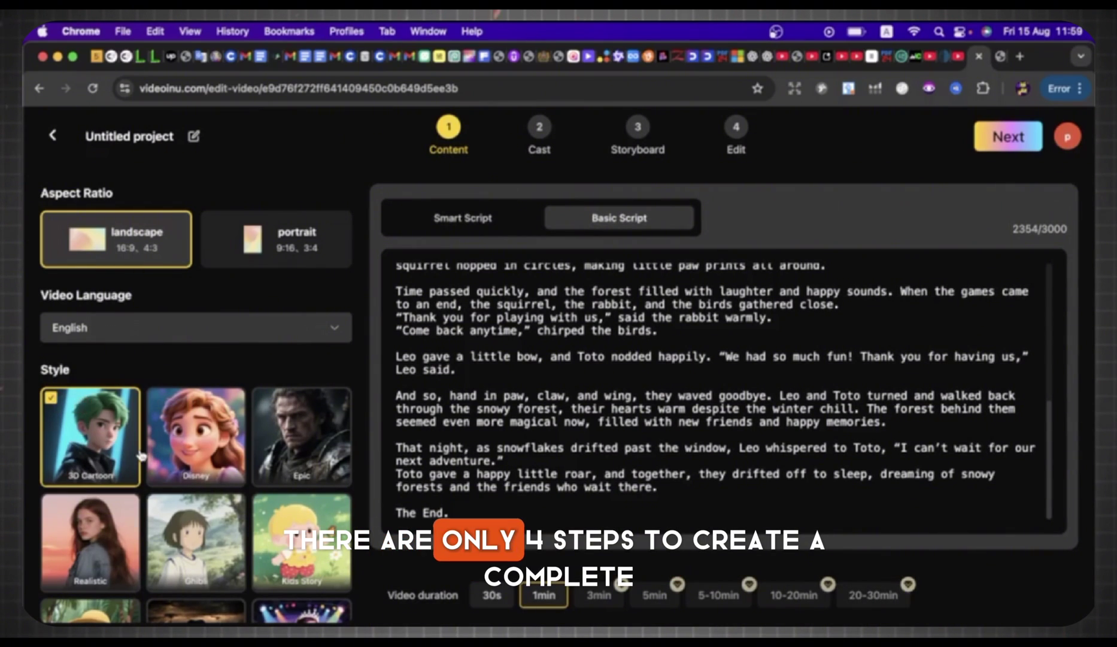
{"action": "left_click", "coordinate": [1009, 140]}
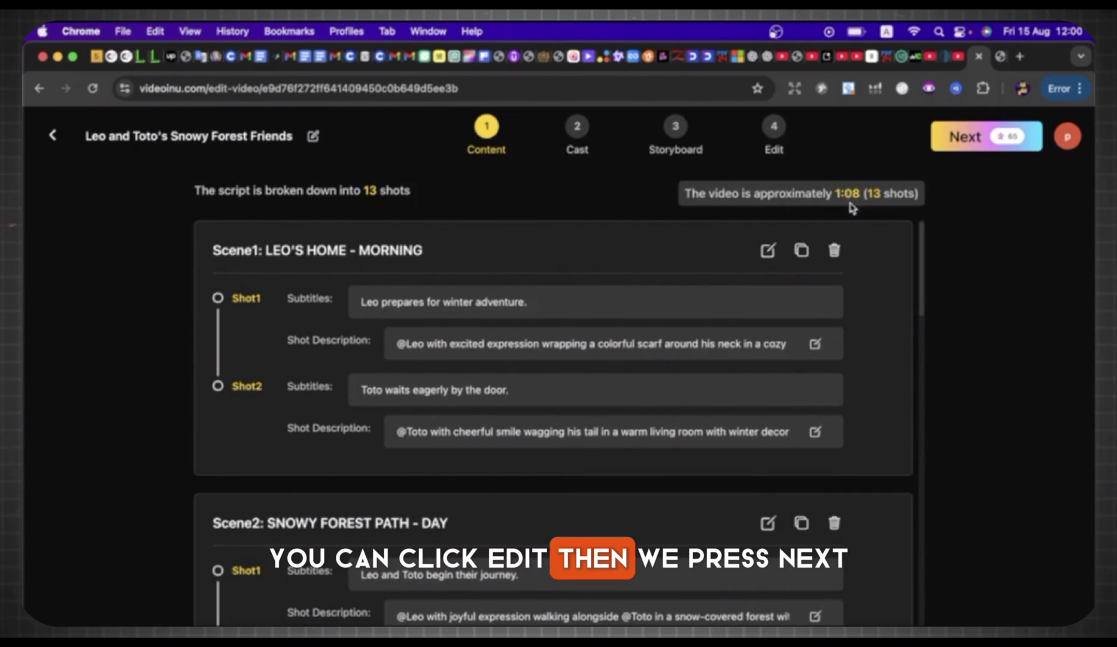
Review the scene and shot breakdown, and proceed from the cast of characters to the storyboard
{"action": "left_click_drag", "start_coordinate": [921, 289], "coordinate": [896, 229]}
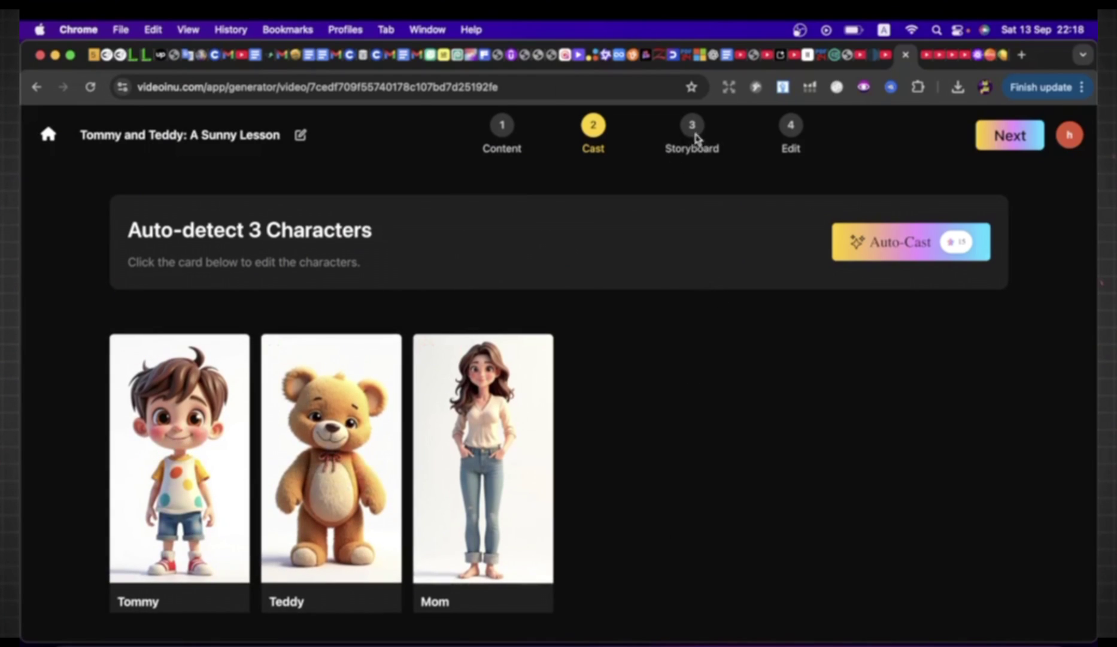
{"action": "left_click", "coordinate": [1011, 136]}
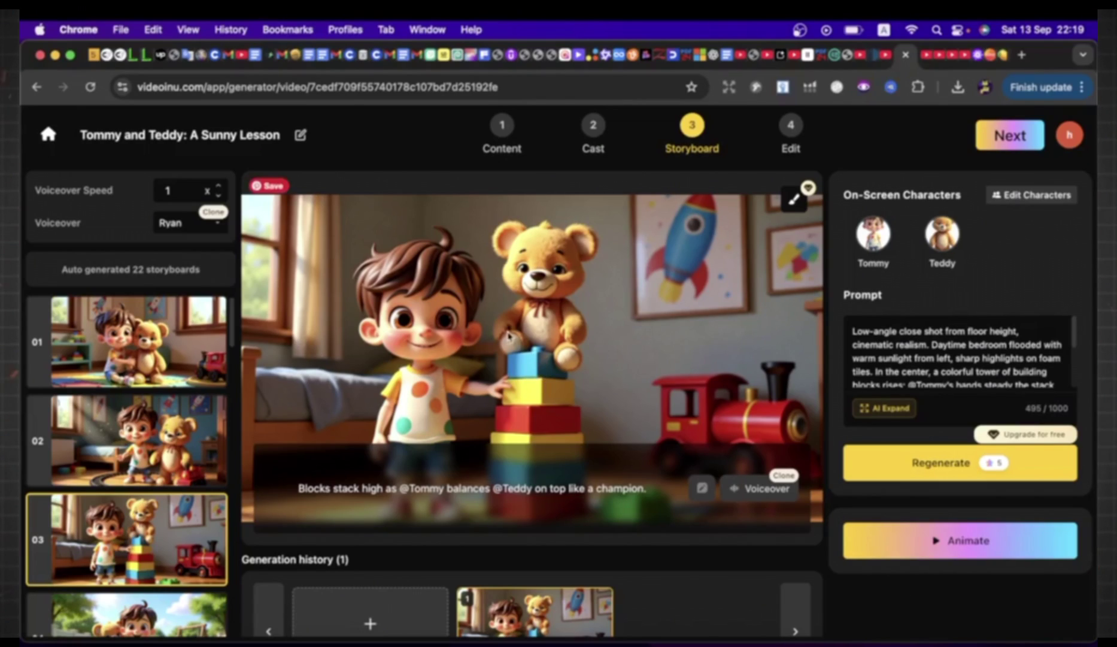
Examine the generated storyboard scenes, previewing scenes 1 to 4 and looking through the list to scene 22
{"action": "mouse_move", "coordinate": [234, 327]}
{"action": "left_mouse_down"}
{"action": "mouse_move", "coordinate": [233, 507]}
{"action": "mouse_move", "coordinate": [243, 320]}
{"action": "left_mouse_up"}
{"action": "left_click", "coordinate": [147, 431]}
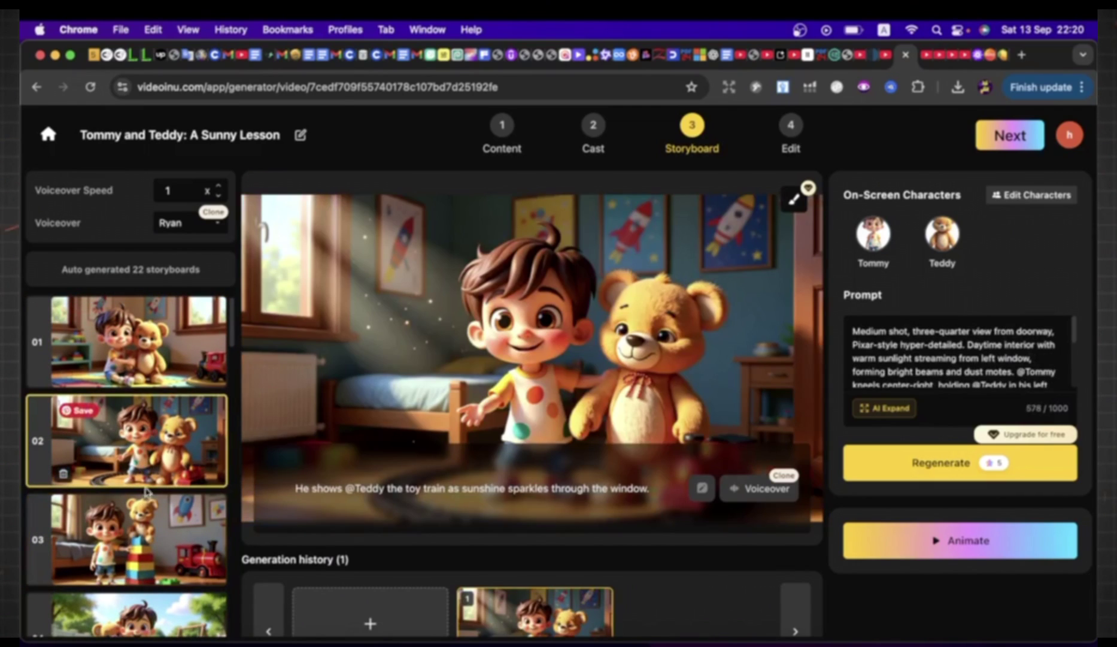
{"action": "left_click", "coordinate": [144, 539]}
{"action": "left_click", "coordinate": [147, 617]}
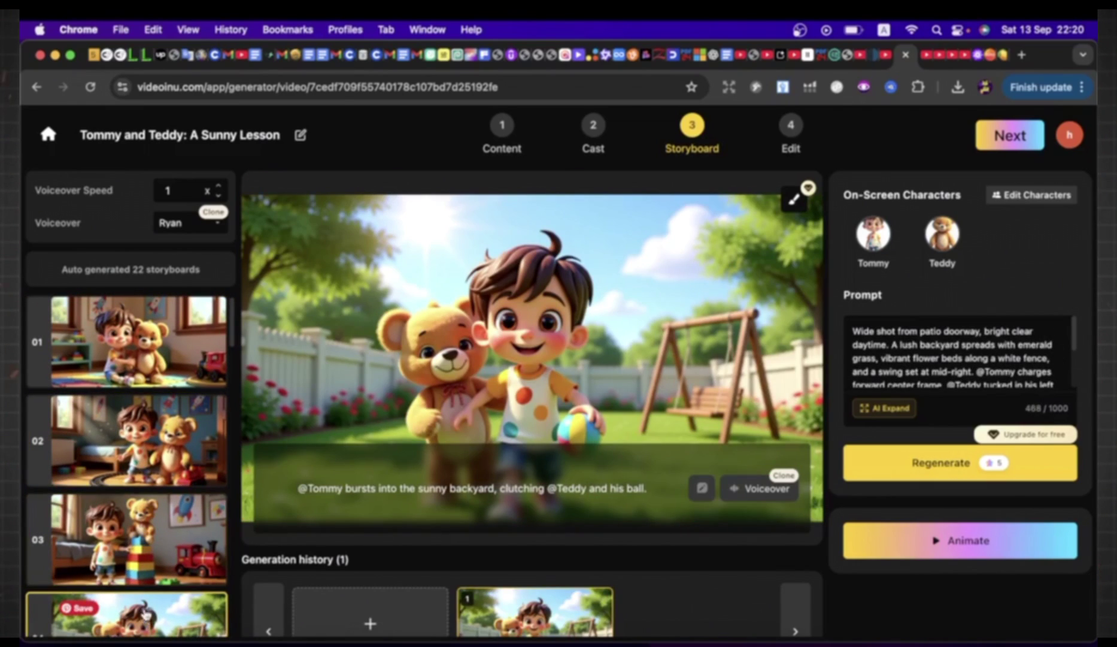
{"action": "left_click", "coordinate": [198, 353]}
{"action": "left_click_drag", "start_coordinate": [233, 338], "coordinate": [237, 396]}
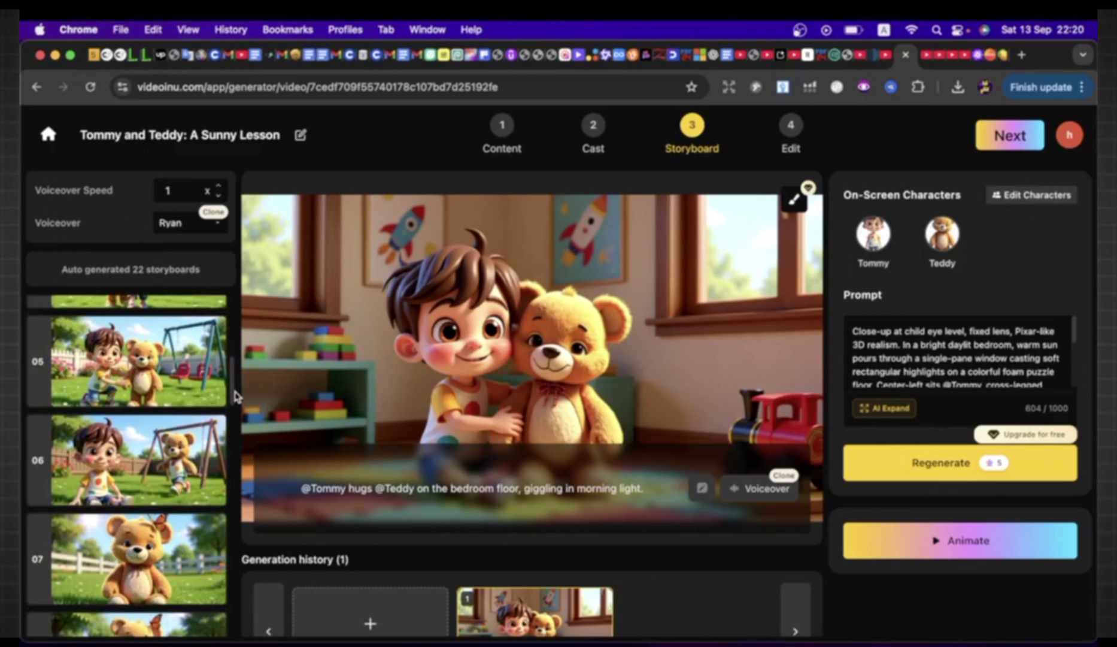
{"action": "left_click_drag", "start_coordinate": [236, 396], "coordinate": [232, 315]}
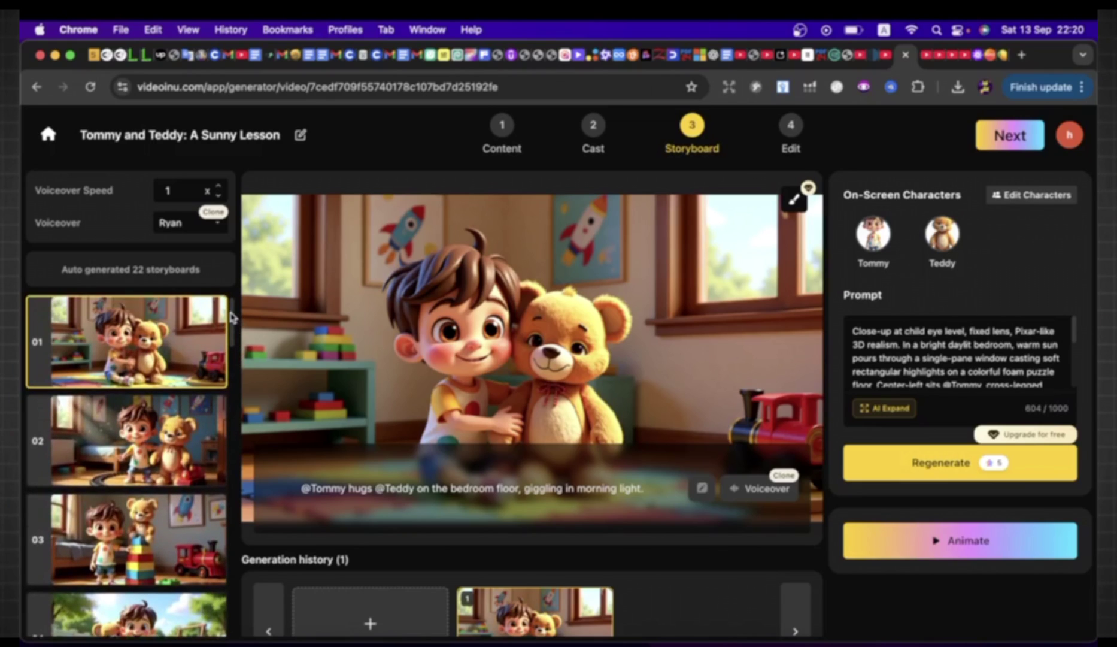
{"action": "left_click", "coordinate": [137, 440]}
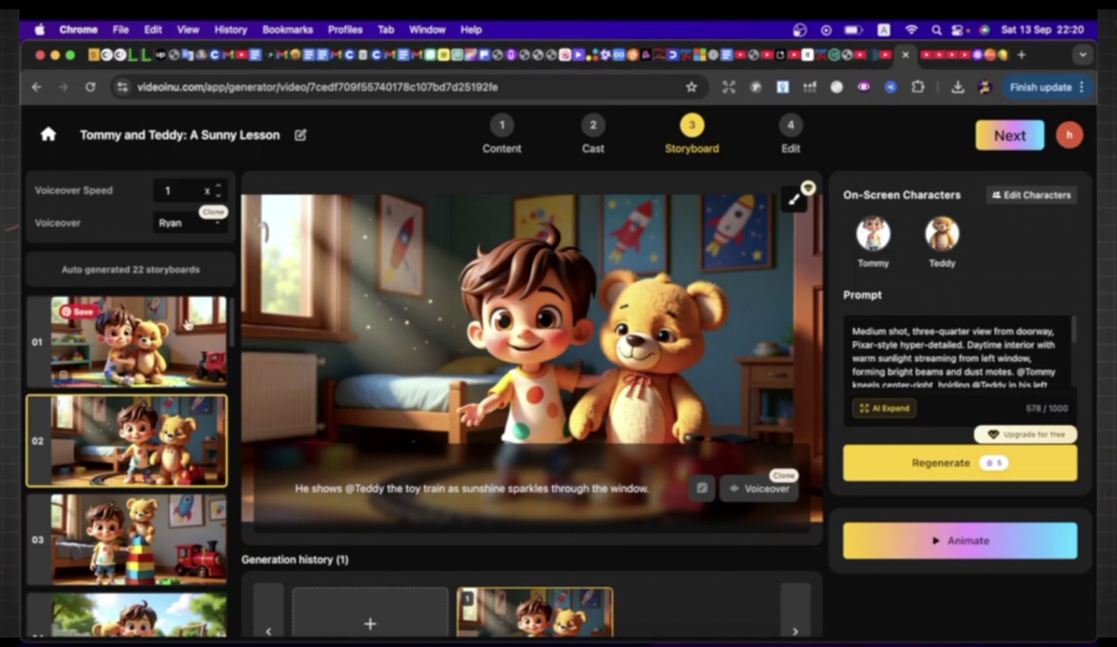
{"action": "left_click_drag", "start_coordinate": [232, 330], "coordinate": [232, 606]}
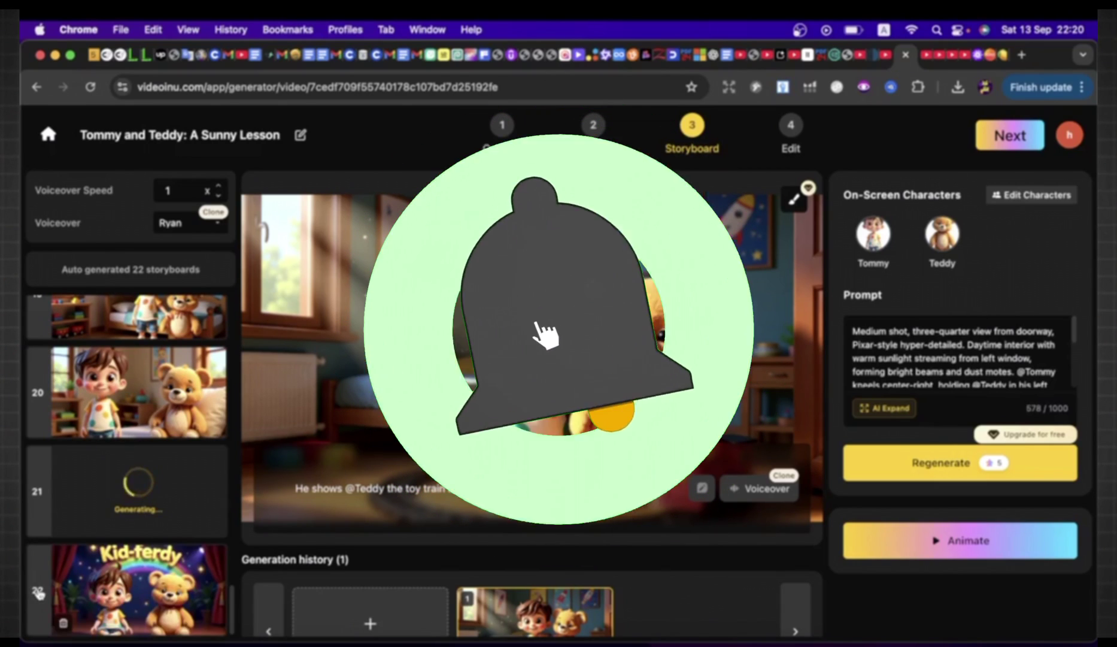
{"action": "left_click_drag", "start_coordinate": [230, 601], "coordinate": [244, 319]}
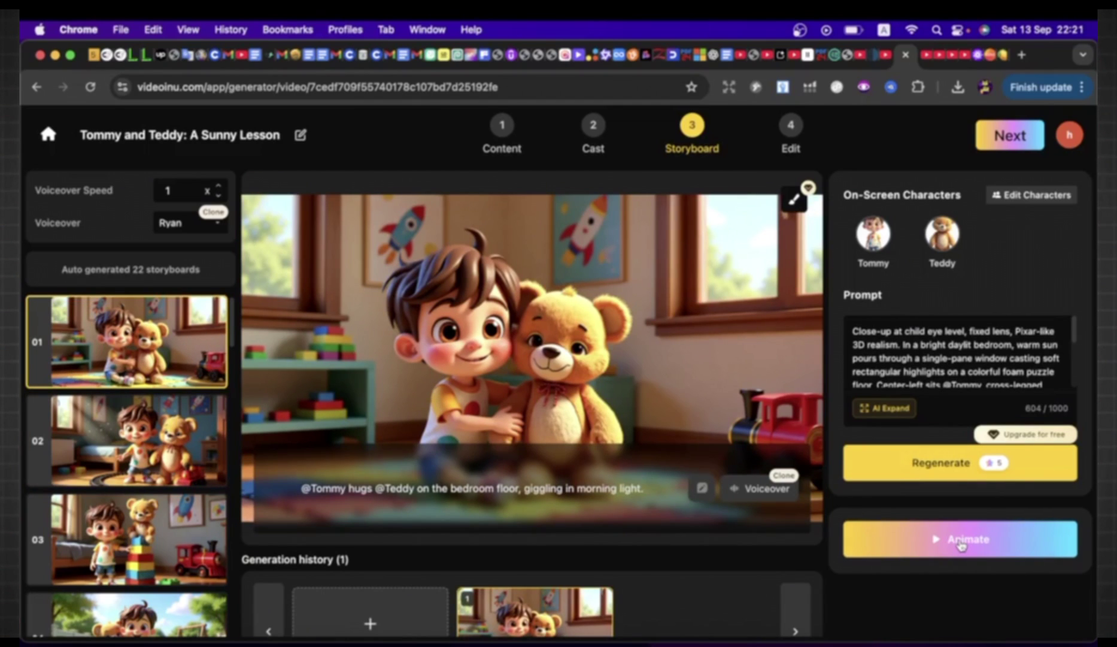
Check which animation models are available for storyboard scene 1, keeping Videoinu V1.0, and leave the animation settings without confirming
{"action": "left_click", "coordinate": [961, 541]}
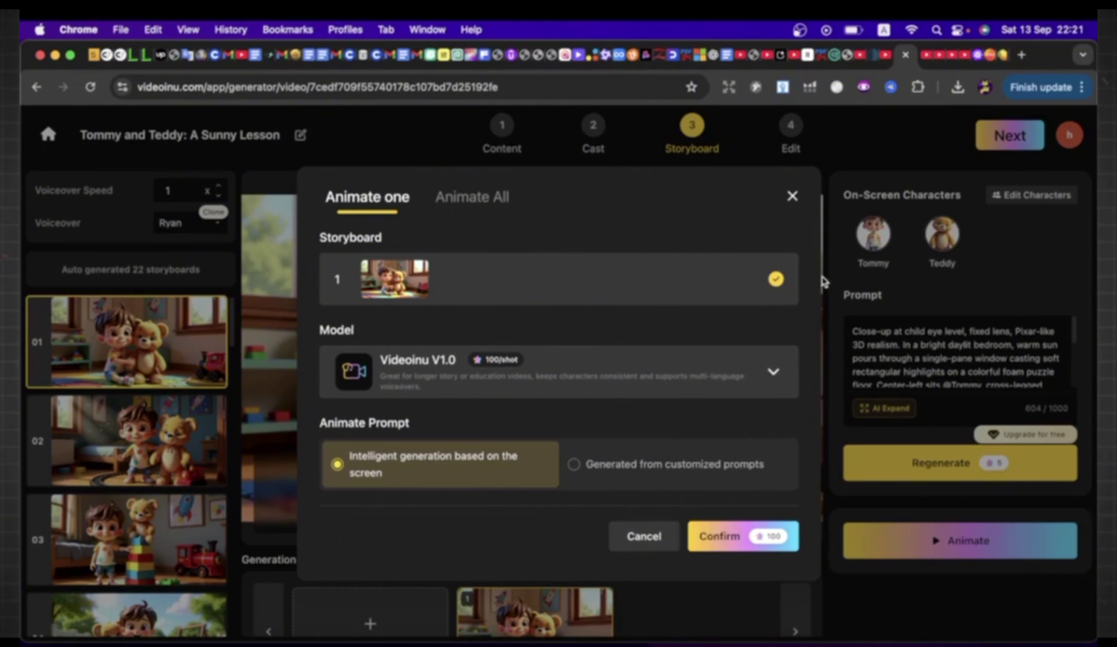
{"action": "left_click", "coordinate": [775, 373]}
{"action": "left_click", "coordinate": [775, 374]}
{"action": "left_click", "coordinate": [776, 375]}
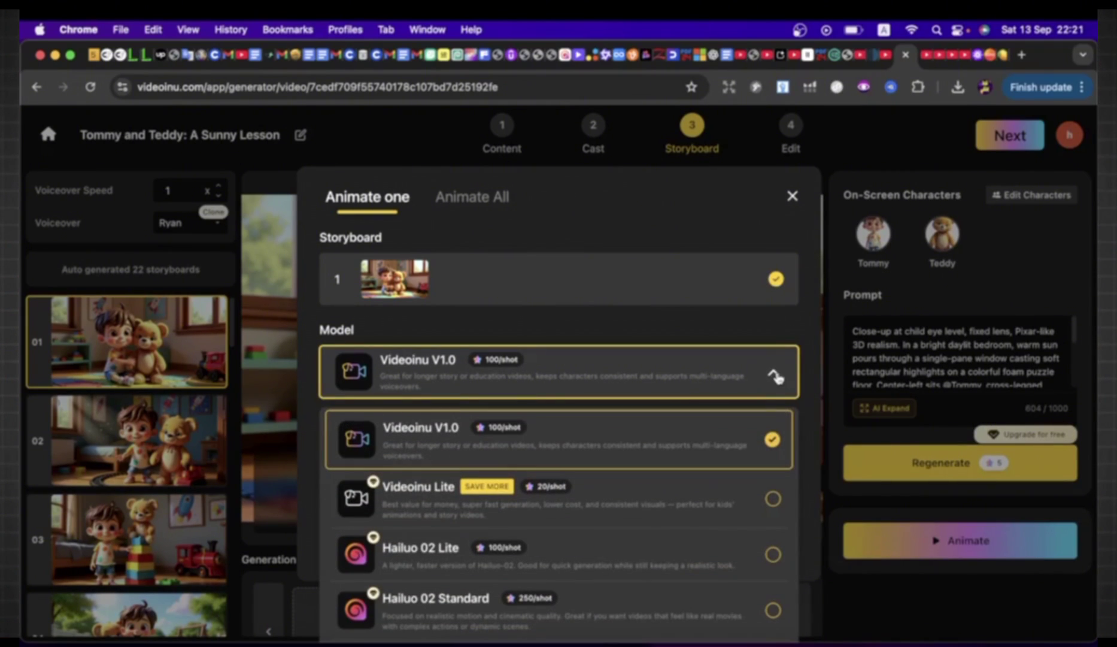
{"action": "left_click", "coordinate": [657, 441]}
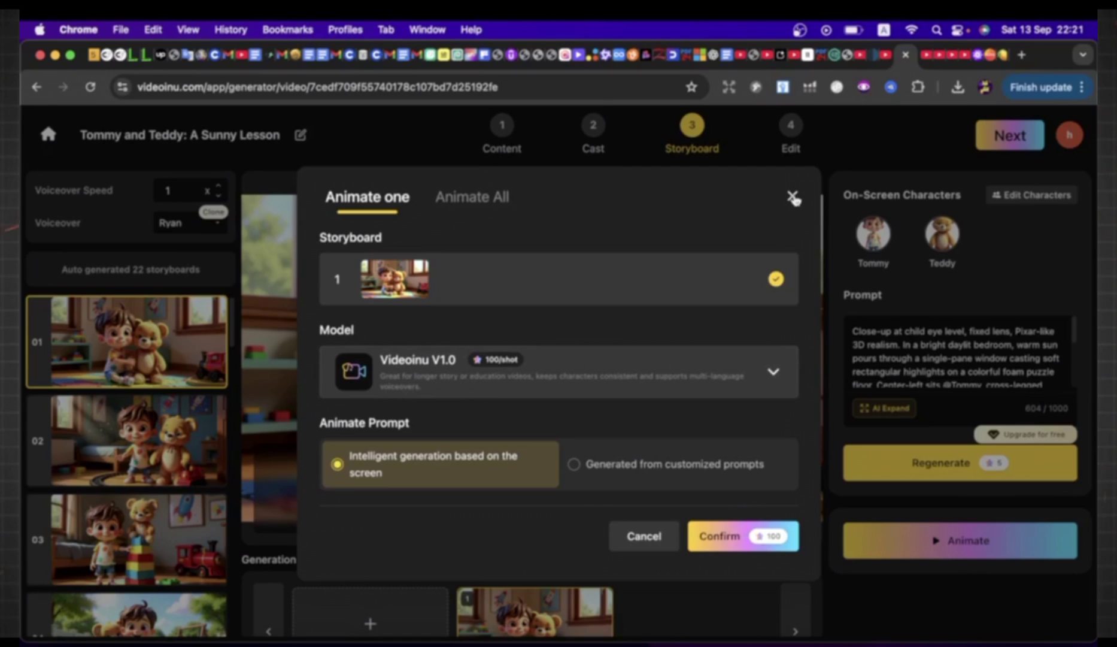
{"action": "left_click", "coordinate": [794, 198]}
Save the scene 1 storyboard image into a new folder named Images inside the video 24 folder
{"action": "right_click", "coordinate": [175, 340]}
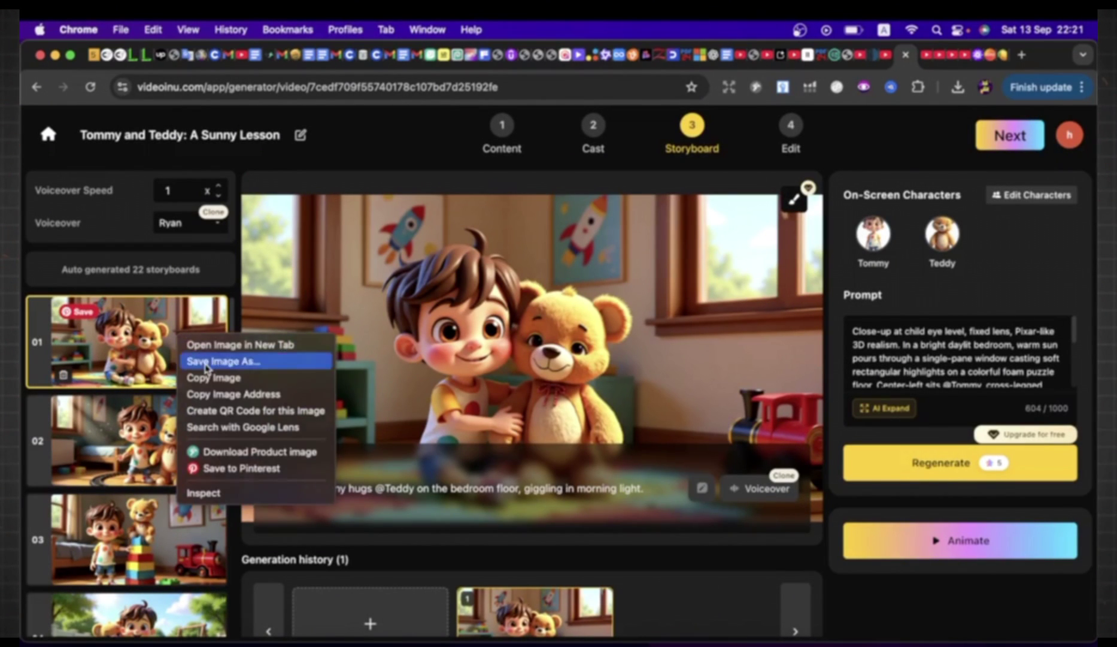
{"action": "left_click", "coordinate": [205, 362]}
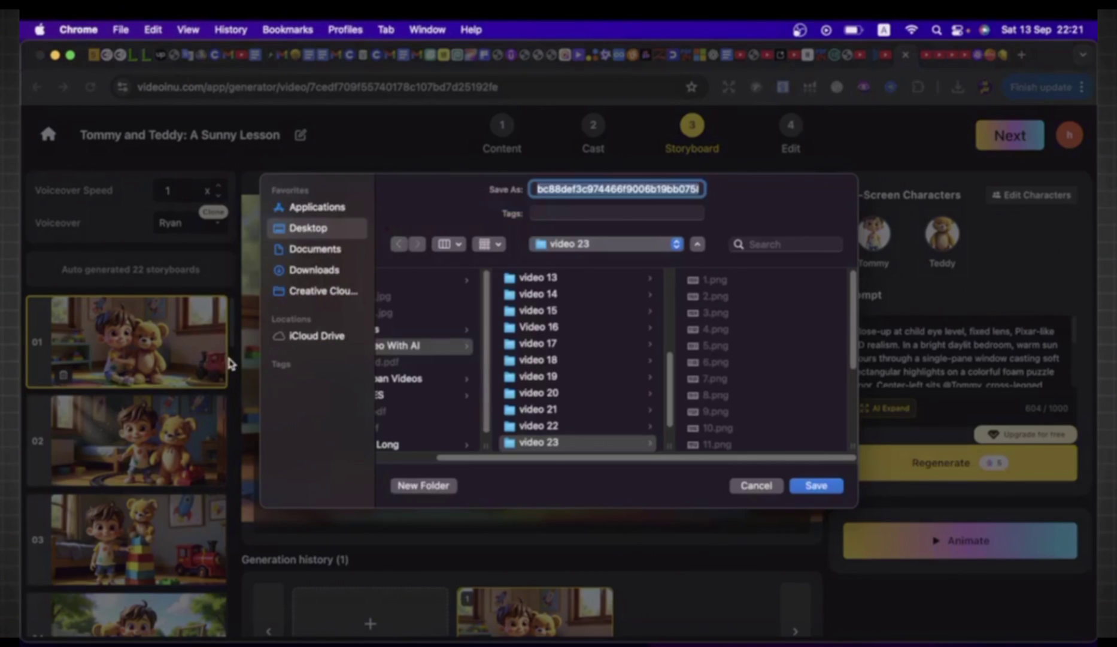
{"action": "scroll", "coordinate": [666, 435], "scroll_direction": "down", "scroll_amount": 2}
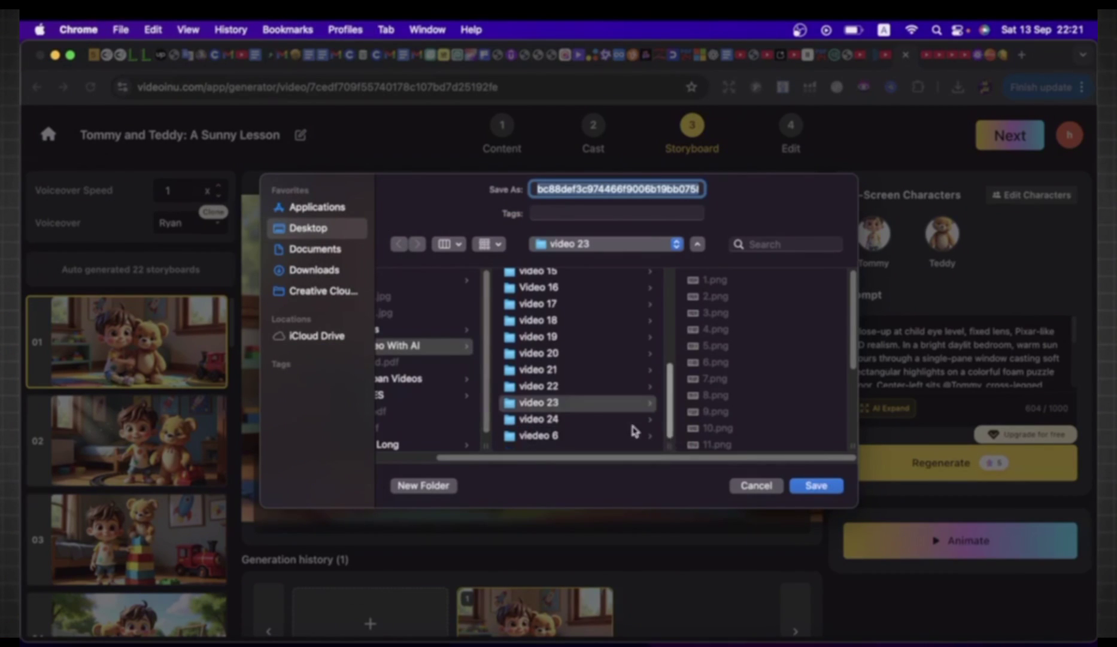
{"action": "left_click", "coordinate": [650, 420]}
{"action": "left_click", "coordinate": [412, 485]}
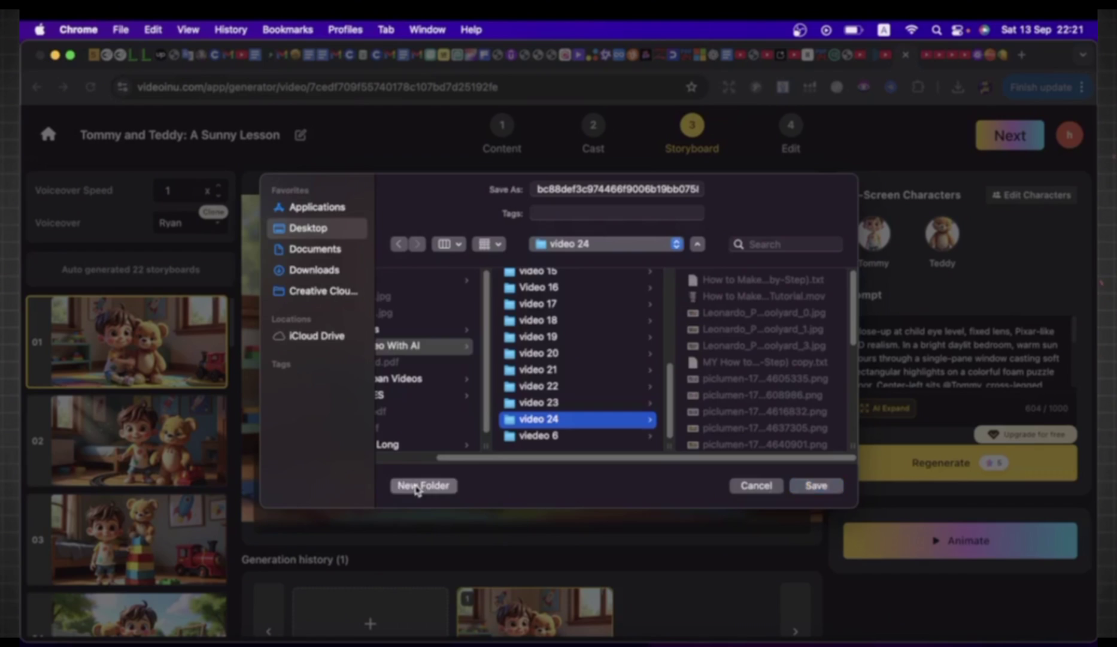
{"action": "type", "text": "Images"}
{"action": "left_click", "coordinate": [638, 377]}
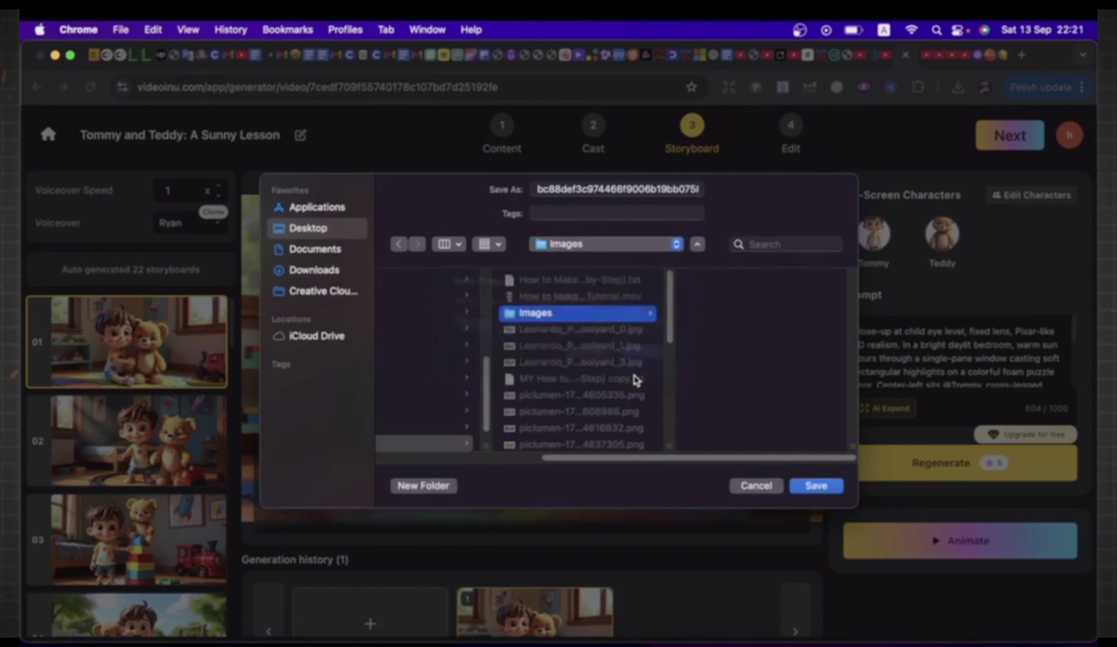
{"action": "left_click", "coordinate": [816, 486]}
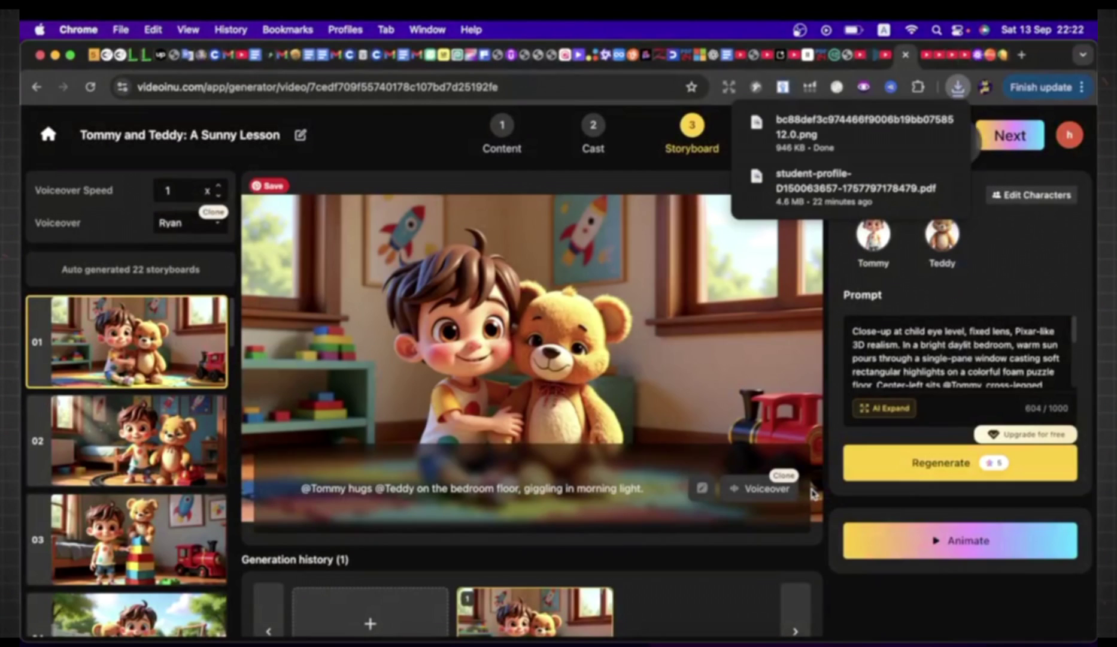
Save the scene 2 storyboard image into the Images folder and move on to the remaining scenes
{"action": "left_click", "coordinate": [124, 448]}
{"action": "right_click", "coordinate": [124, 448]}
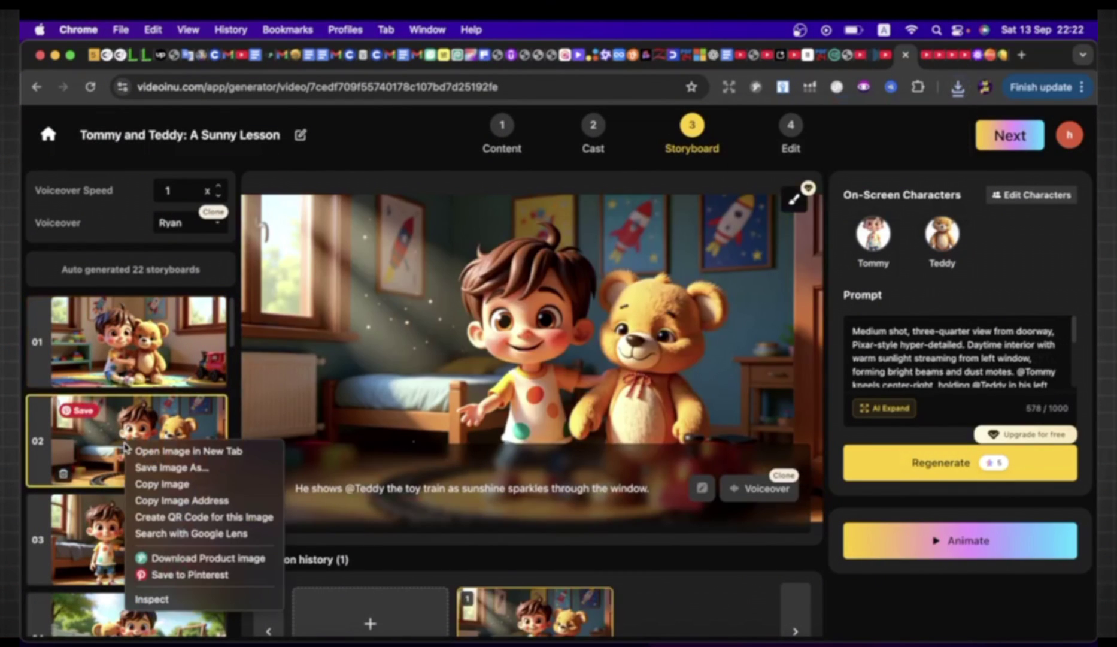
{"action": "left_click", "coordinate": [173, 468]}
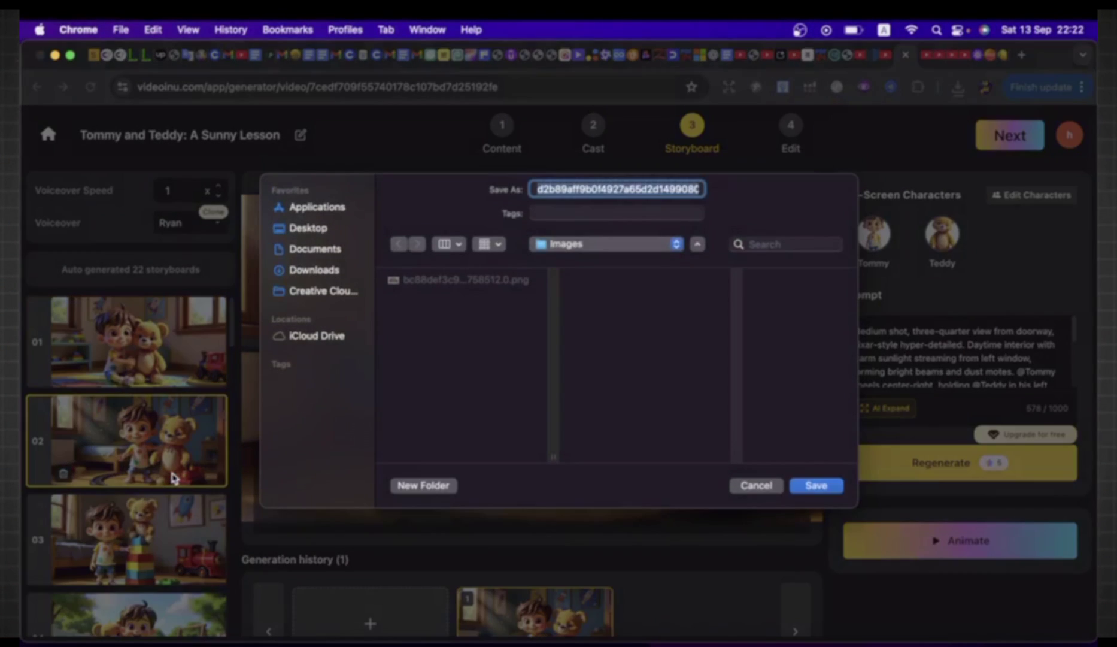
{"action": "left_click", "coordinate": [816, 486]}
{"action": "left_click_drag", "start_coordinate": [229, 334], "coordinate": [233, 261]}
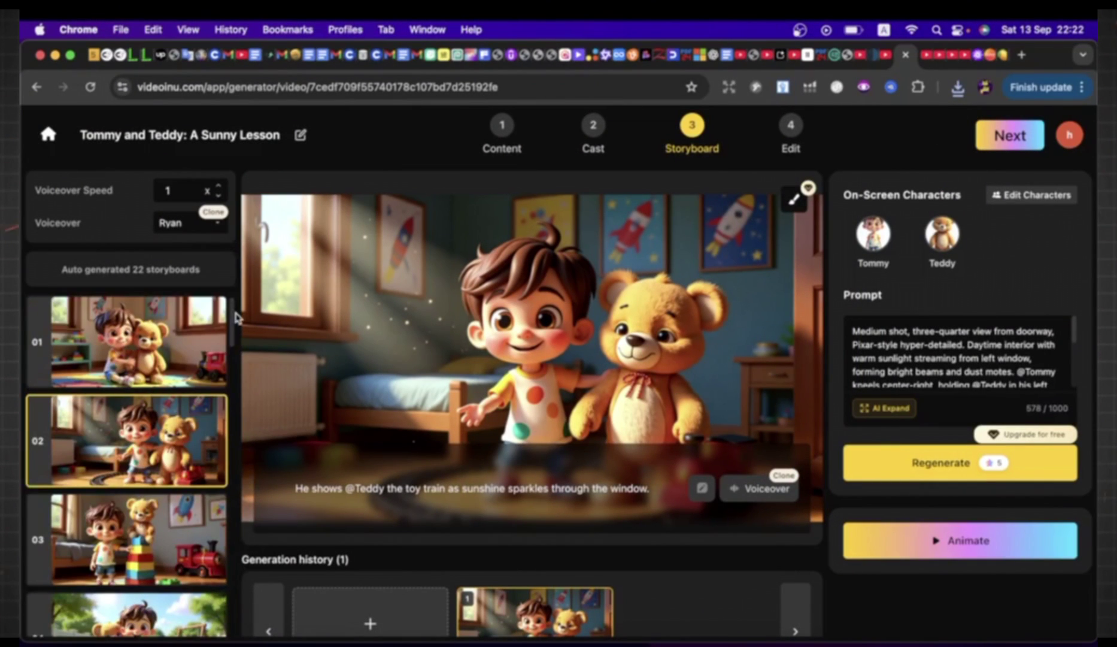
{"action": "left_click", "coordinate": [62, 569]}
Rename the sixth and seventh image files in Finder's Images folder as 6 and 7
{"action": "left_click", "coordinate": [929, 635]}
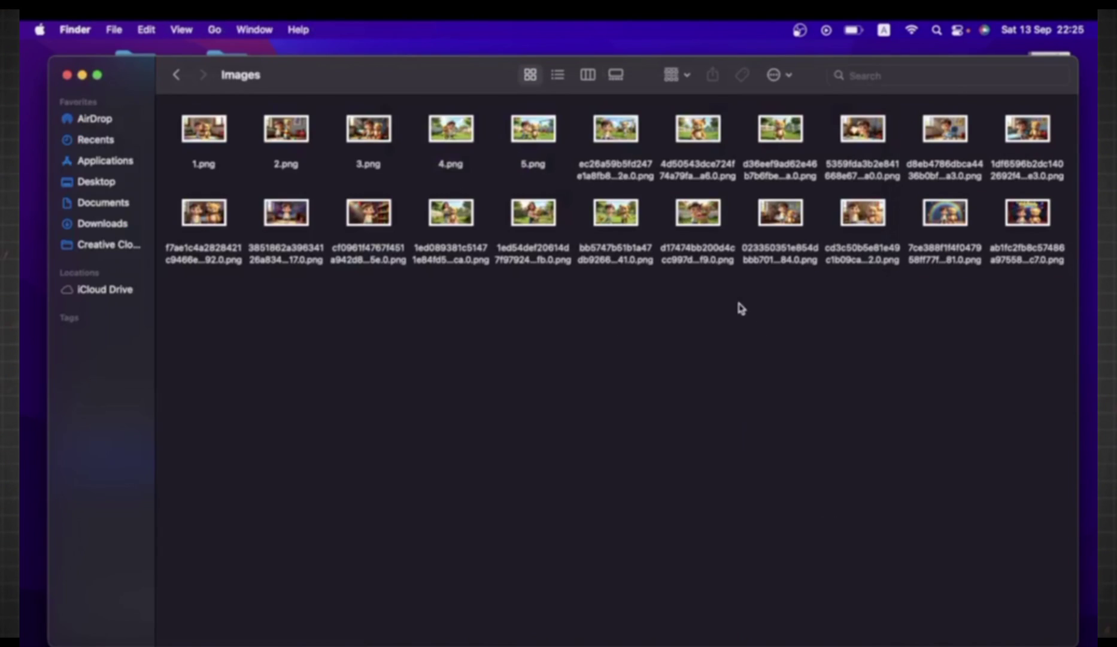
{"action": "left_click", "coordinate": [604, 173]}
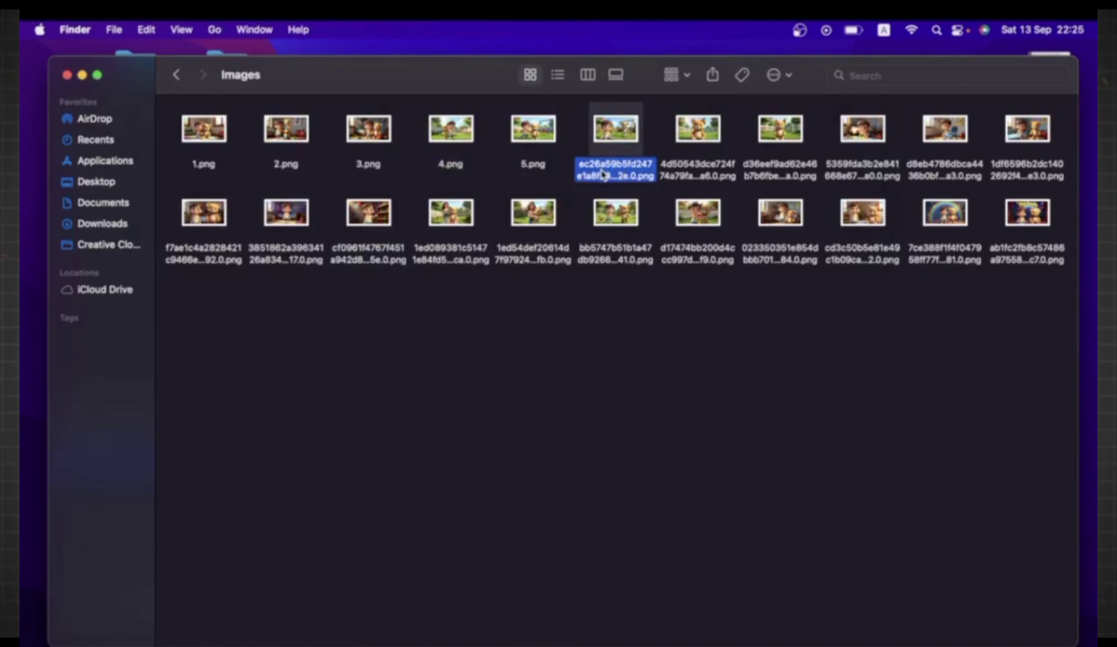
{"action": "left_click", "coordinate": [602, 173]}
{"action": "type", "text": "6"}
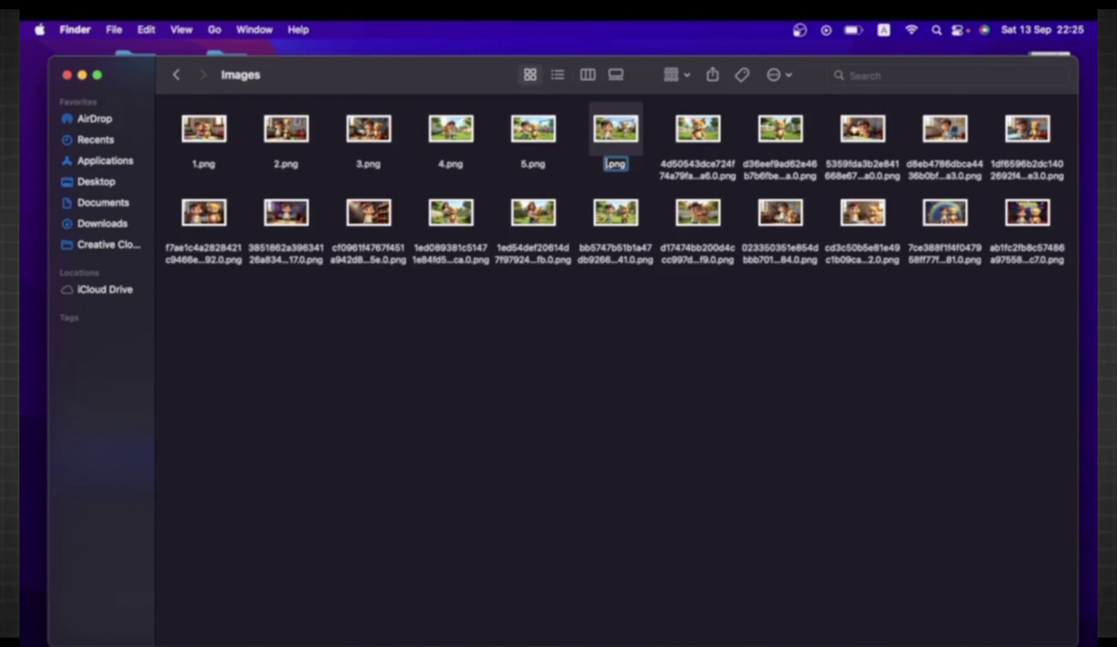
{"action": "left_click", "coordinate": [689, 170]}
{"action": "left_click", "coordinate": [686, 170]}
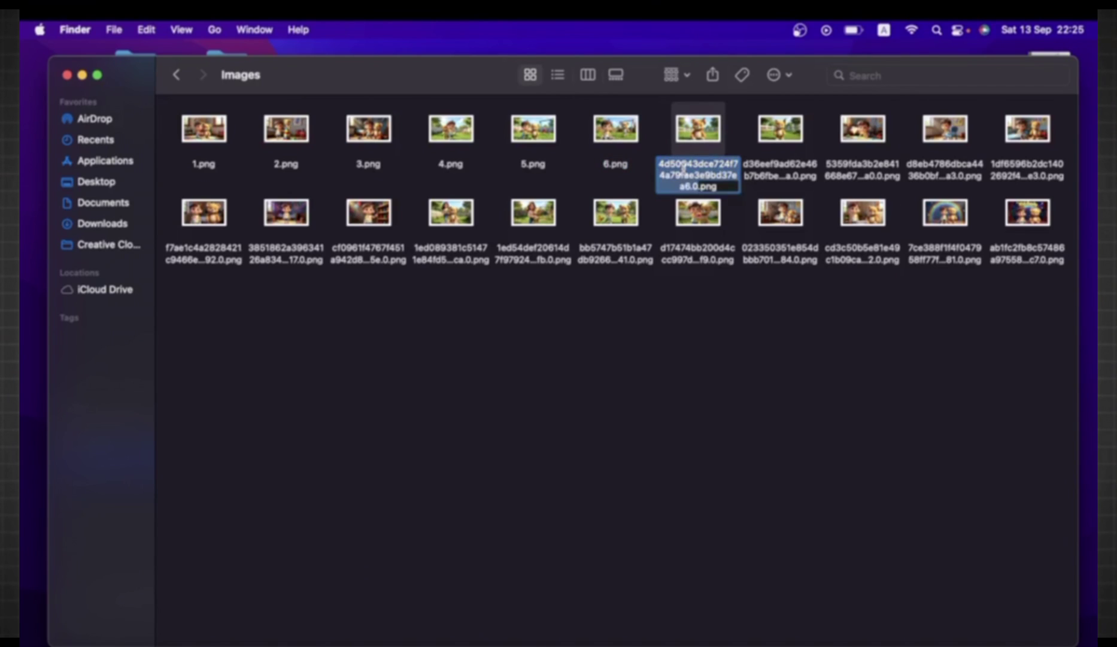
{"action": "type", "text": "7"}
{"action": "key", "text": "Return"}
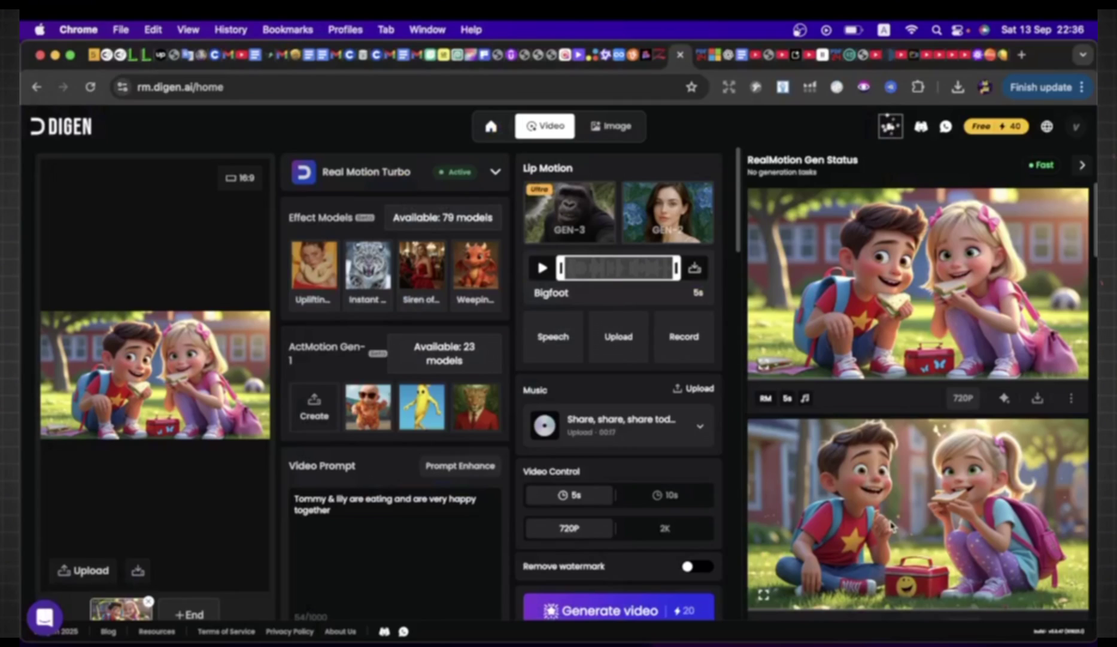
Replace the source image in Digen with 1.png from the Images folder in First Video With AI > video 24
{"action": "left_click", "coordinate": [164, 390]}
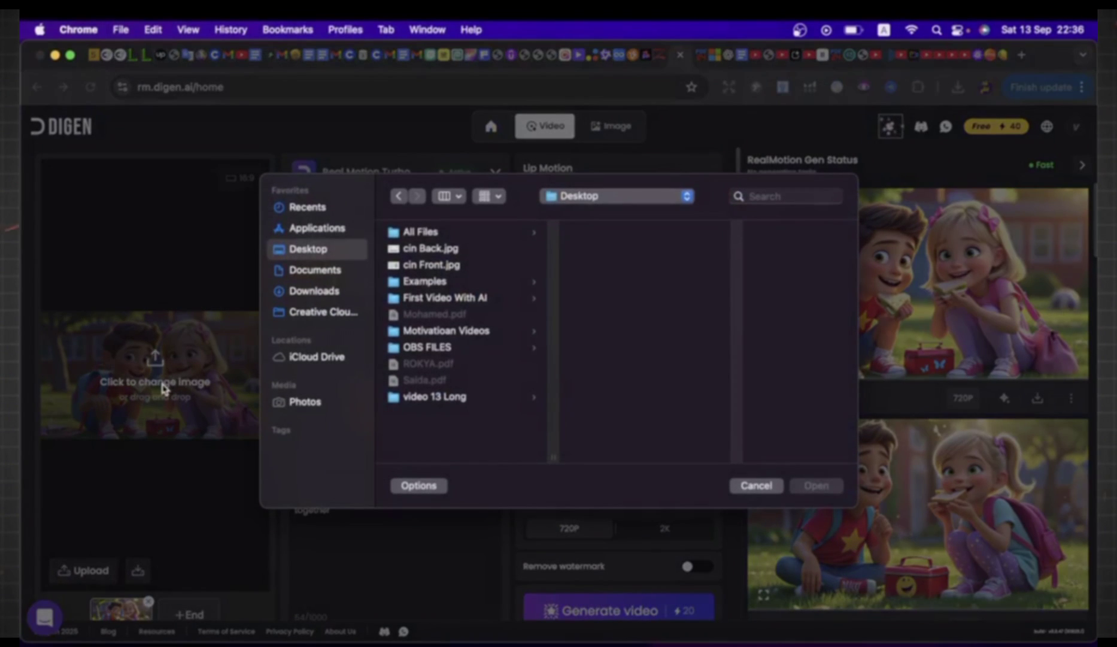
{"action": "left_click", "coordinate": [427, 300]}
{"action": "scroll", "coordinate": [737, 449], "scroll_direction": "down", "scroll_amount": 10}
{"action": "left_click", "coordinate": [689, 431]}
{"action": "left_click", "coordinate": [720, 265]}
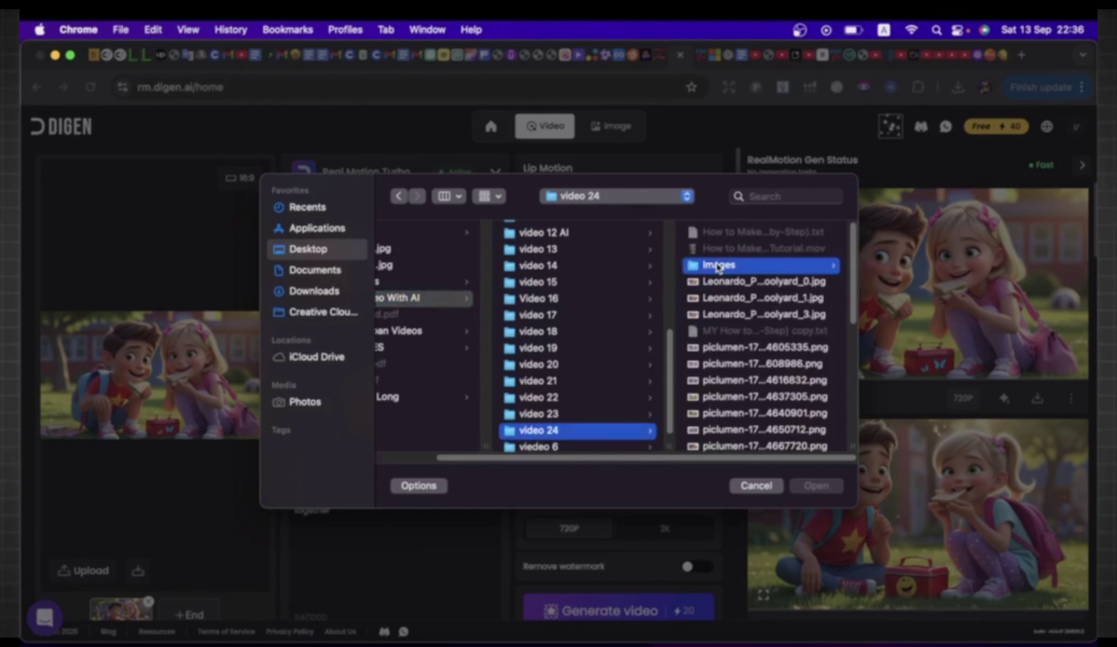
{"action": "left_click", "coordinate": [718, 233]}
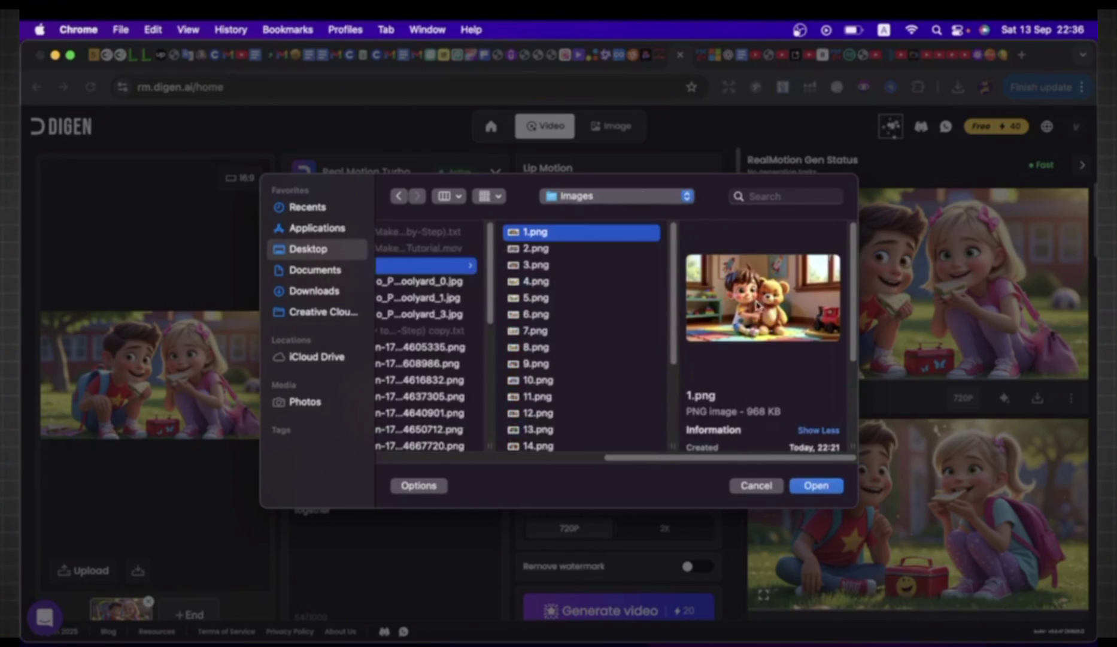
{"action": "left_click", "coordinate": [815, 486]}
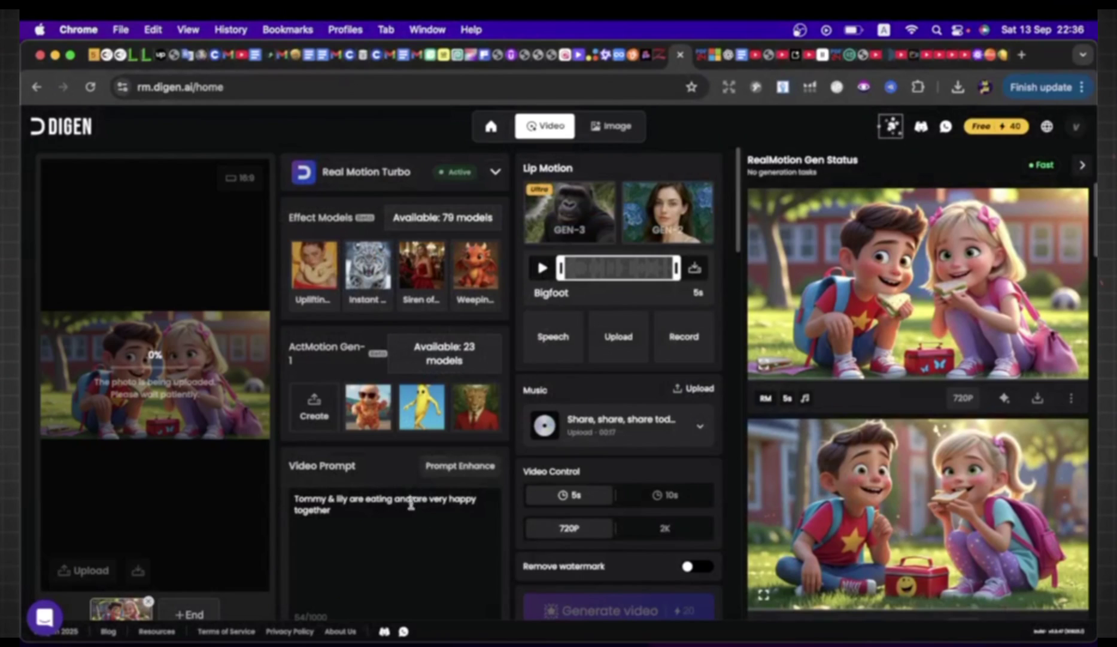
Replace the video prompt with the description of Tommy hugging his teddy bear in his bright bedroom, and generate the video
{"action": "double_click", "coordinate": [314, 507]}
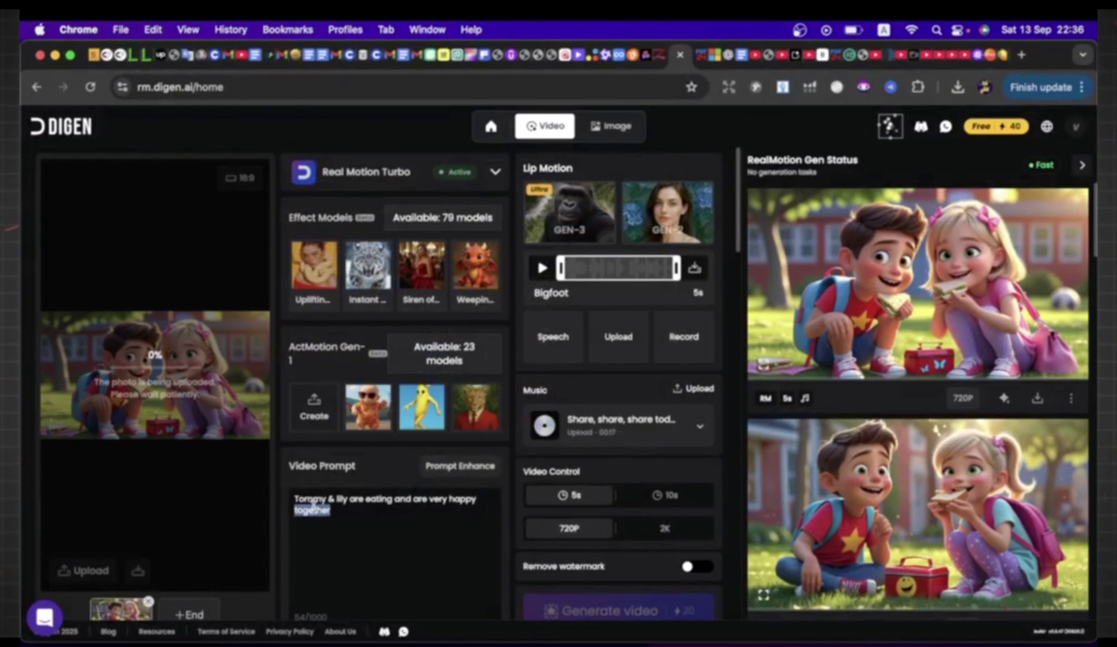
{"action": "triple_click", "coordinate": [314, 506]}
{"action": "key", "text": "BackSpace"}
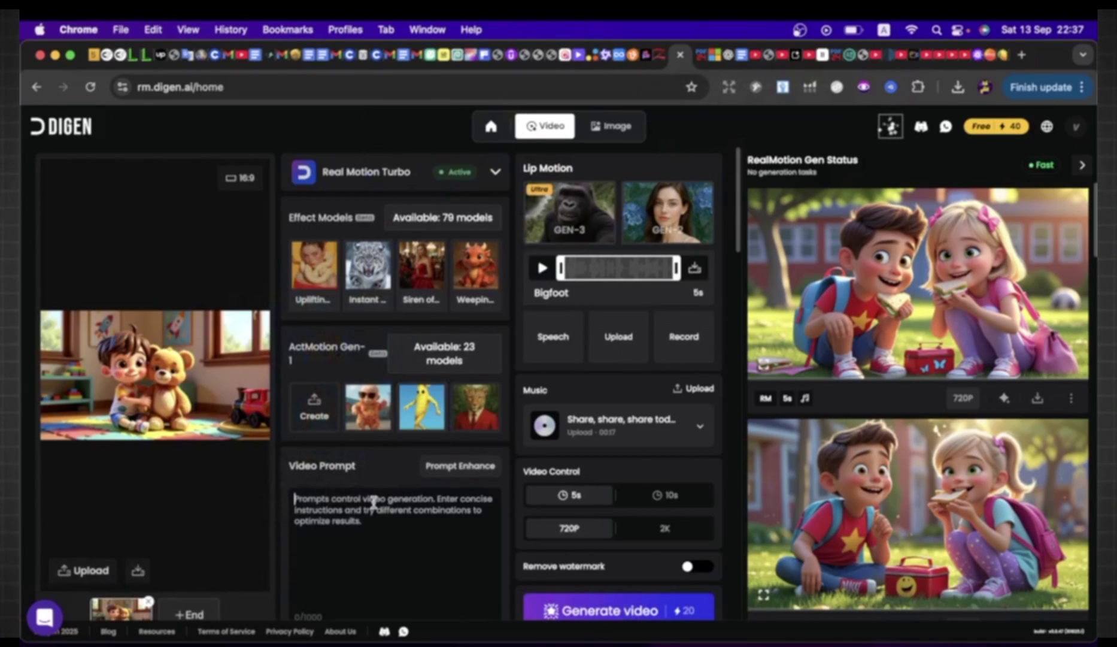
{"action": "type", "text": "A cheerful little boy named Tommy sits on the colorful floor of his bright bedroom, hugging and playing with his teddy bear. The room has posters, building blocks, a toy train, and warm sunlight streaming through the window. Tommy is smiling happily."}
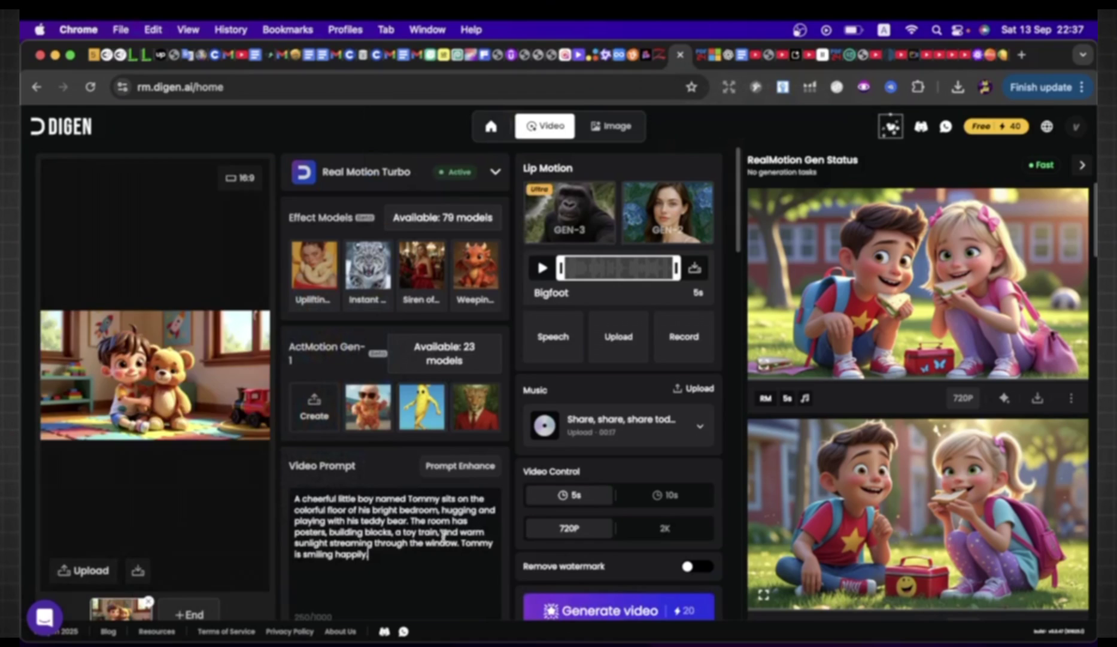
{"action": "left_click", "coordinate": [607, 614]}
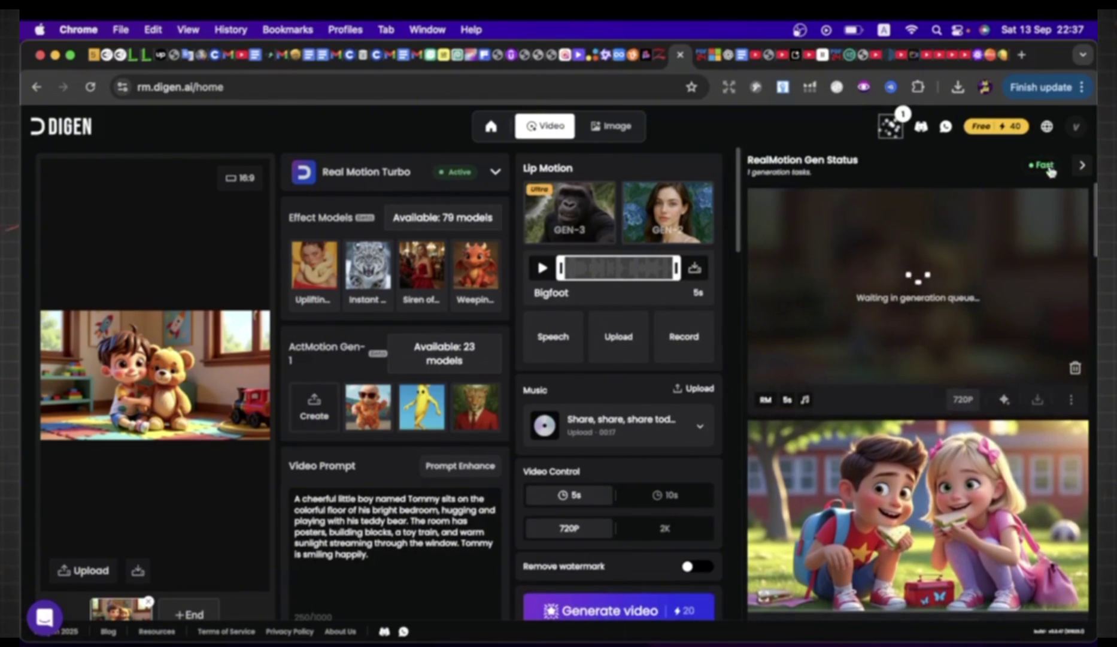
Copy the Scene 1 – Happy Morning Playtime prompt in ChatGPT, up to "Tommy is smiling happily"
{"action": "mouse_move", "coordinate": [1042, 169]}
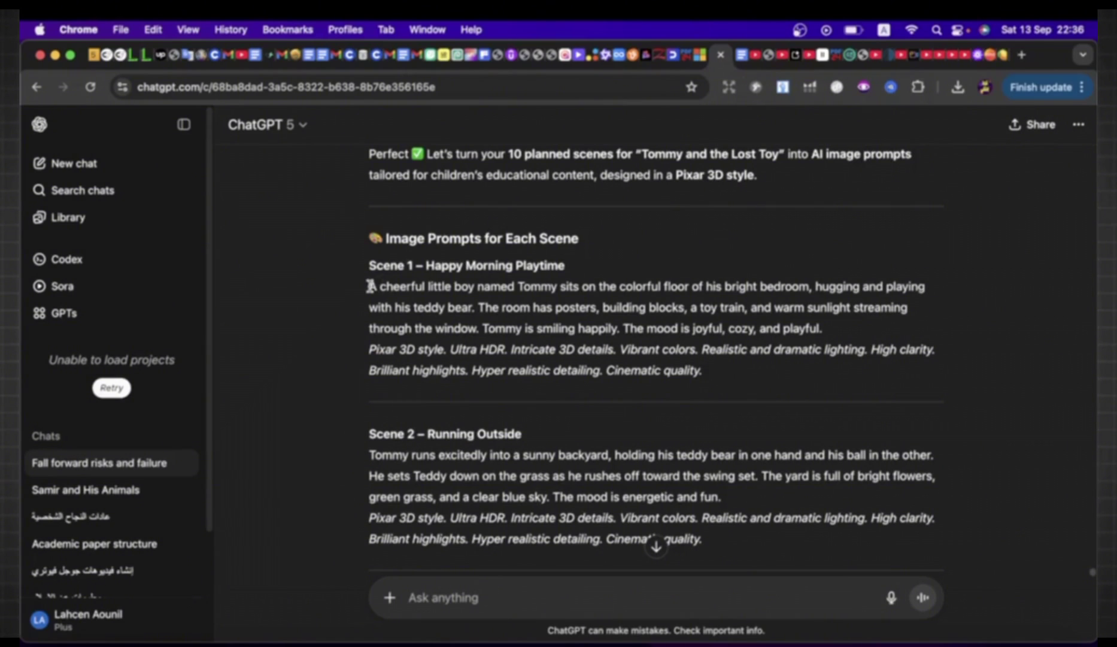
{"action": "left_click_drag", "start_coordinate": [370, 286], "coordinate": [621, 335]}
{"action": "key", "text": "super+c"}
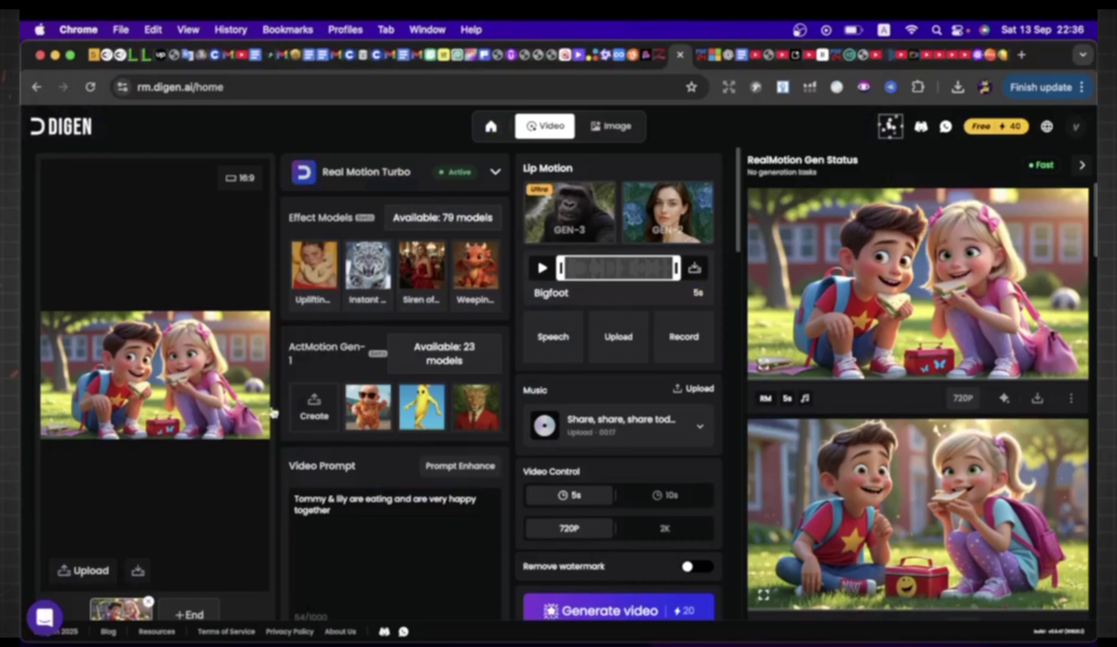
Start changing the source image in Digen and browse to the Images folder in First Video With AI > video 24
{"action": "left_click", "coordinate": [163, 389]}
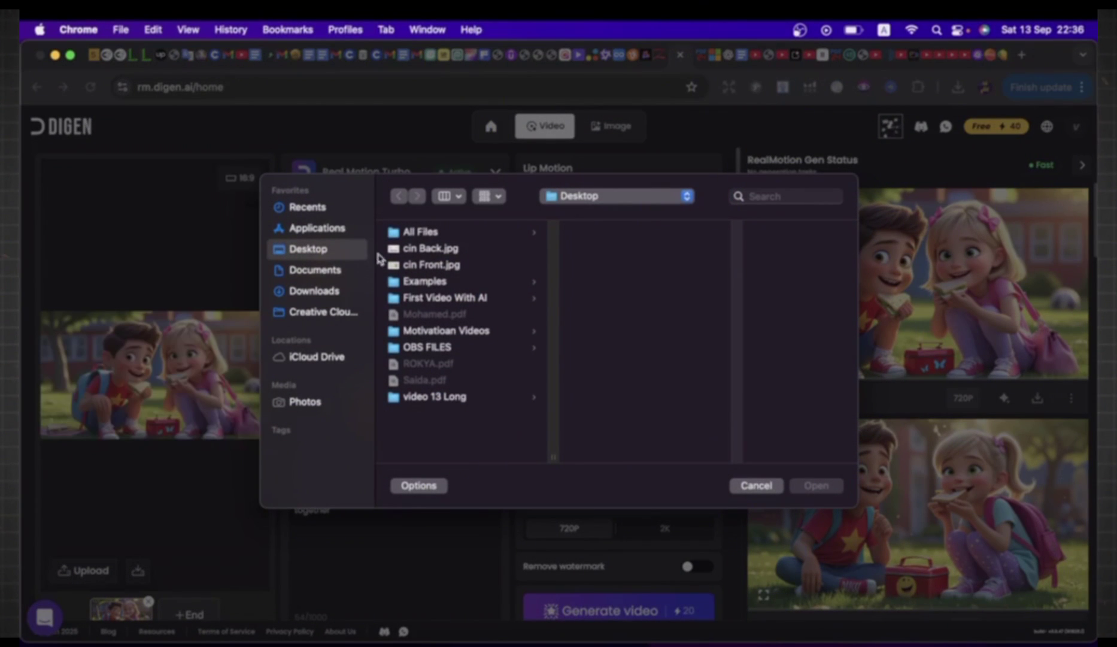
{"action": "left_click", "coordinate": [427, 298]}
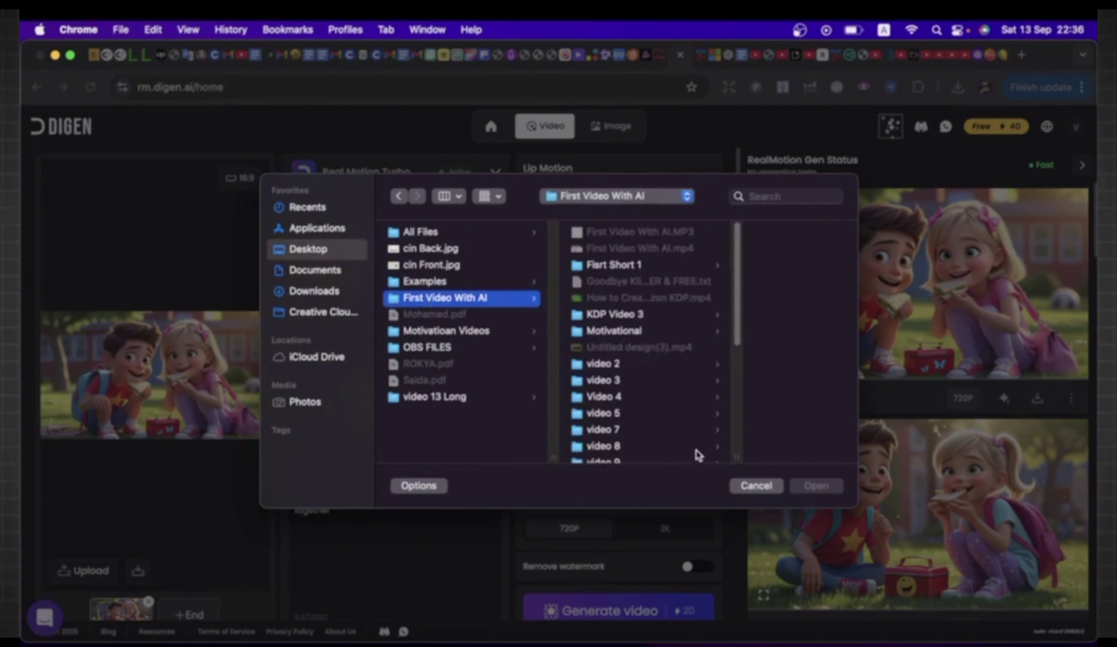
{"action": "scroll", "coordinate": [741, 449], "scroll_direction": "down", "scroll_amount": 10}
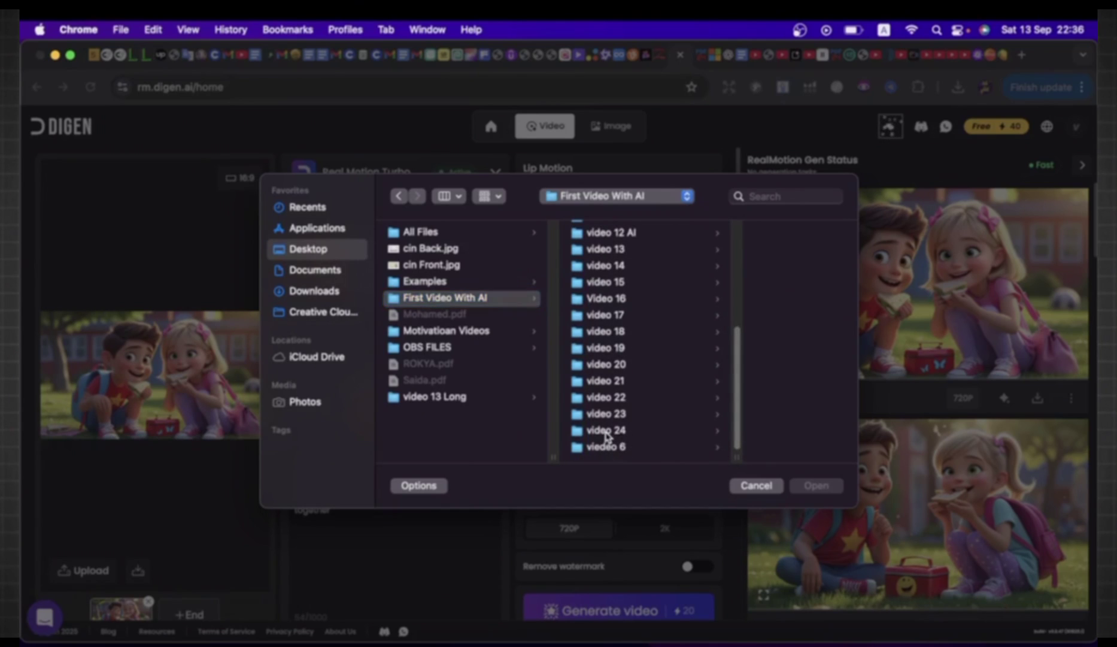
{"action": "left_click", "coordinate": [608, 431]}
{"action": "left_click", "coordinate": [719, 264]}
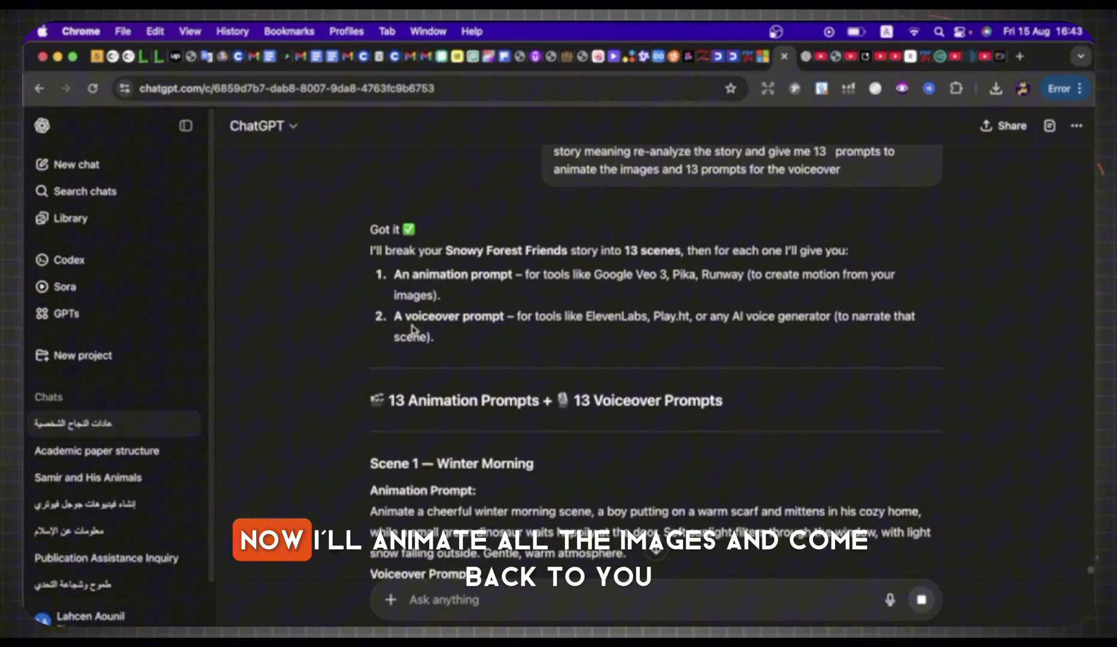
Select the animation prompt of Scene 1 — Winter Morning in the ChatGPT answer
{"action": "scroll", "coordinate": [332, 441], "scroll_direction": "down", "scroll_amount": 5}
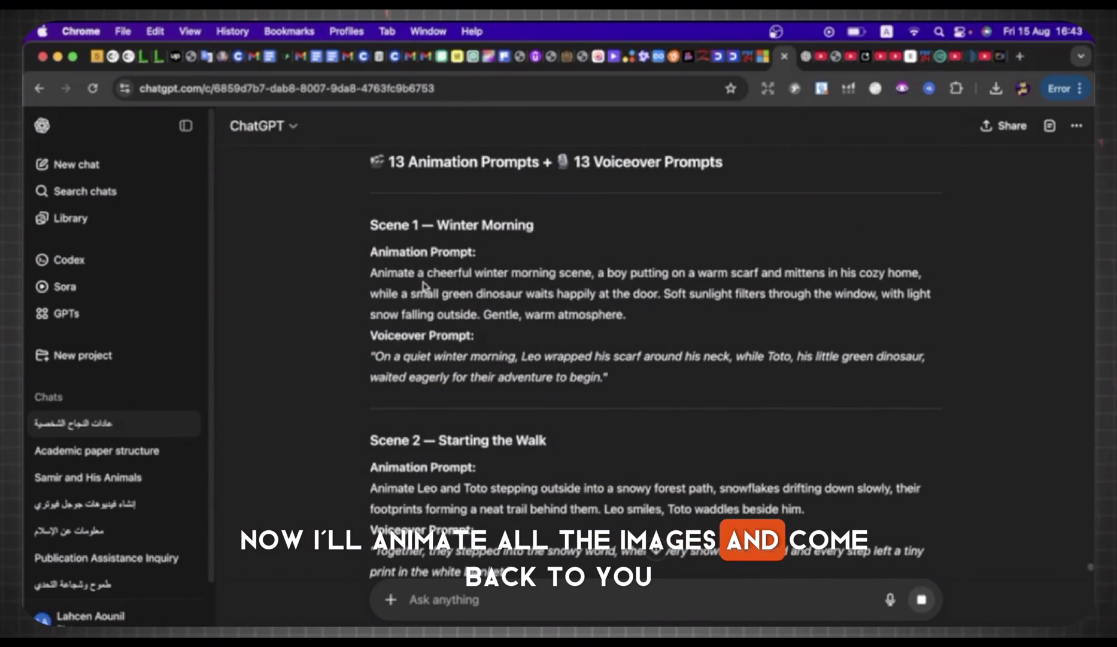
{"action": "triple_click", "coordinate": [425, 291]}
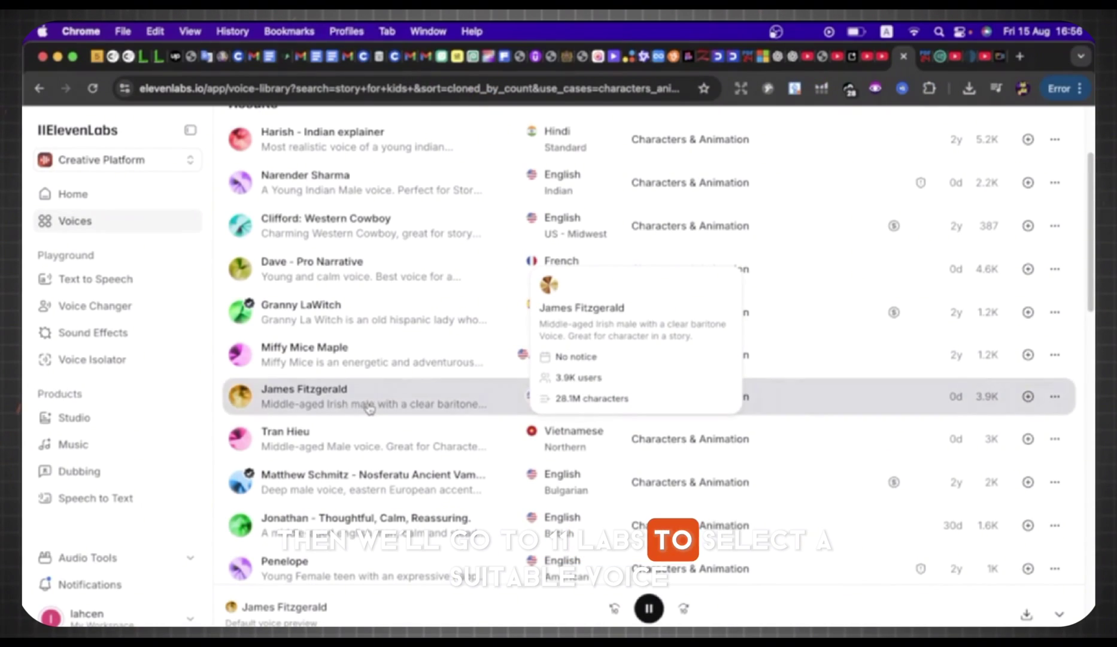
Stop the voice preview in ElevenLabs and choose James Fitzgerald as the voice for Text to Speech
{"action": "left_click", "coordinate": [638, 609]}
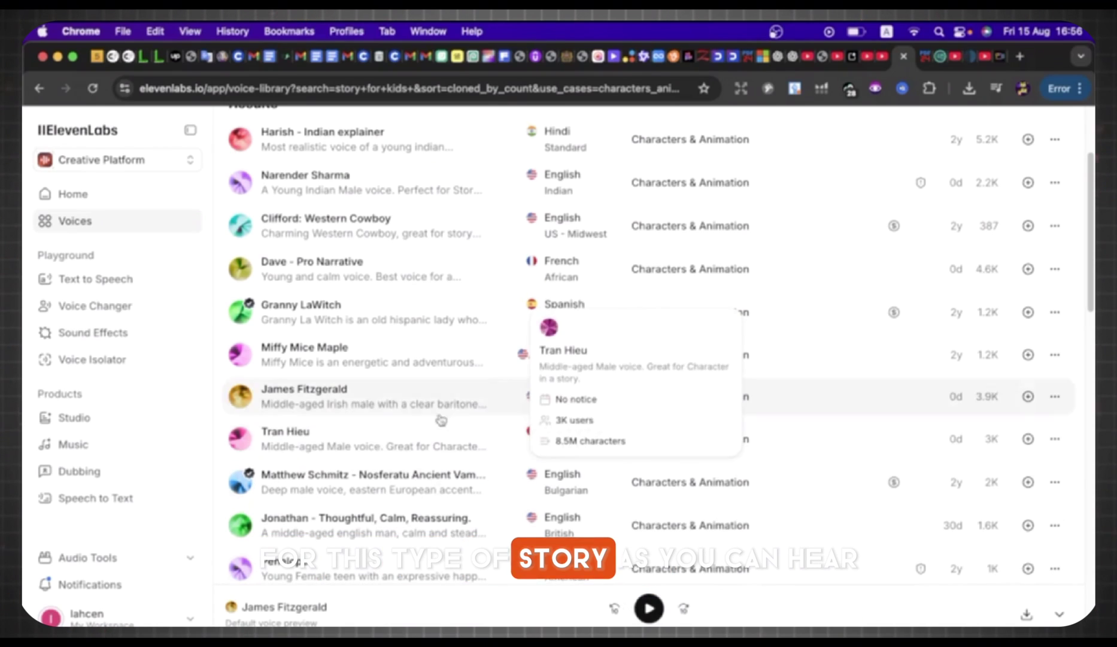
{"action": "left_click", "coordinate": [1028, 397]}
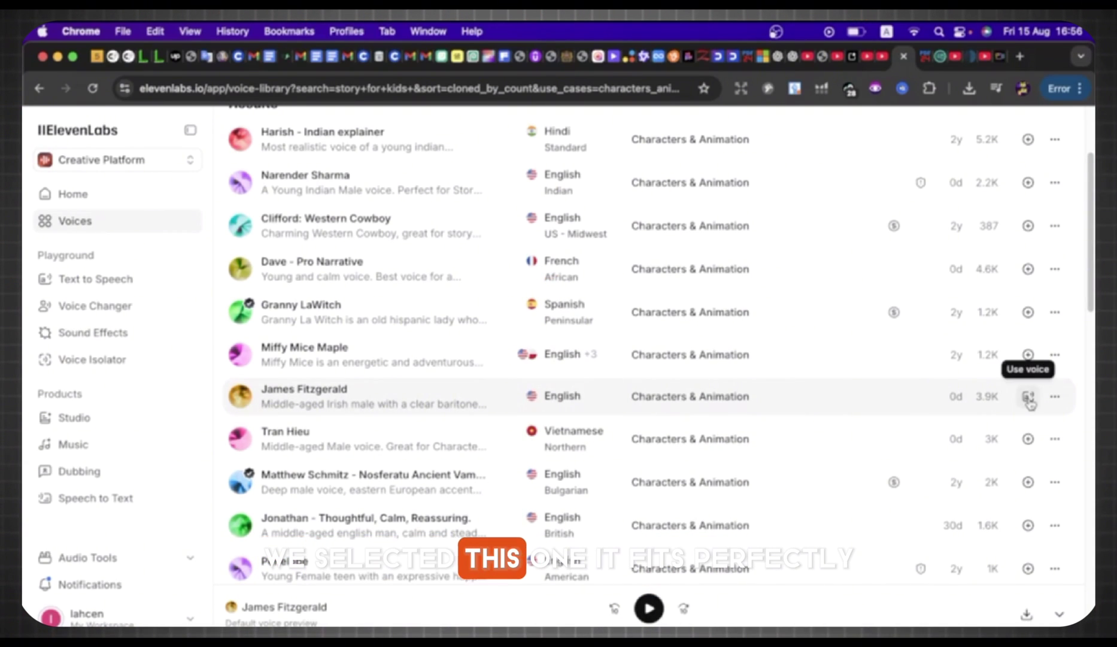
{"action": "left_click", "coordinate": [86, 281]}
{"action": "left_click", "coordinate": [838, 246]}
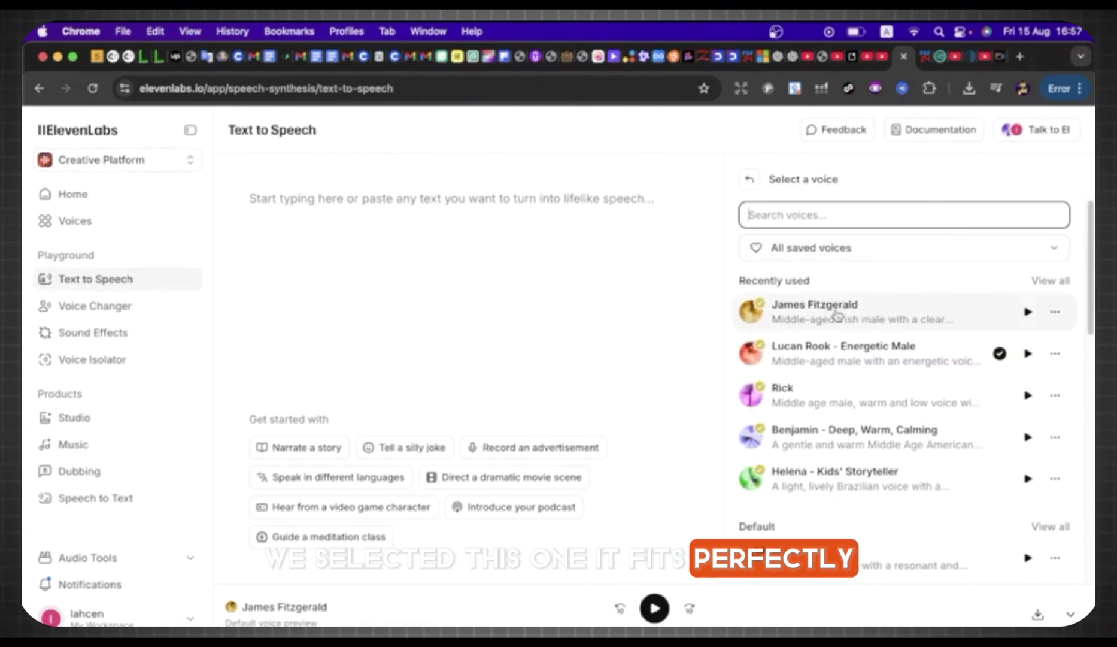
{"action": "left_click", "coordinate": [837, 316]}
Paste the Scene 1 voiceover prompt as the speech text and add the Scene 2 voiceover prompt copied from ChatGPT
{"action": "left_click", "coordinate": [342, 197]}
{"action": "key", "text": "super+v"}
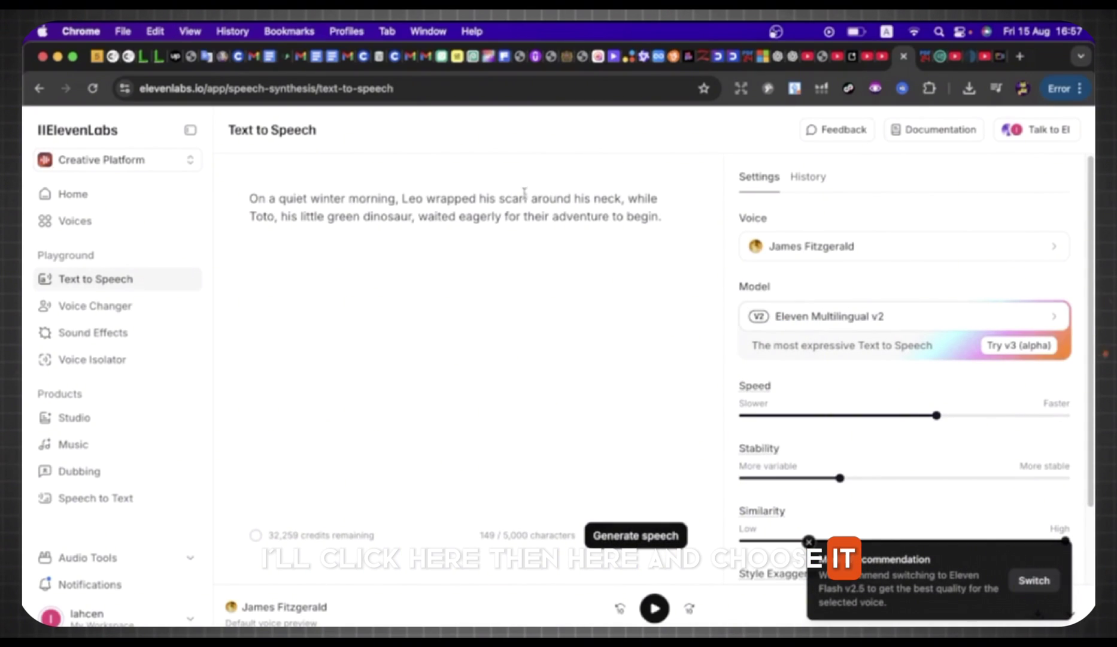
{"action": "key", "text": "ctrl+shift+Tab"}
{"action": "key", "text": "ctrl+shift+Tab"}
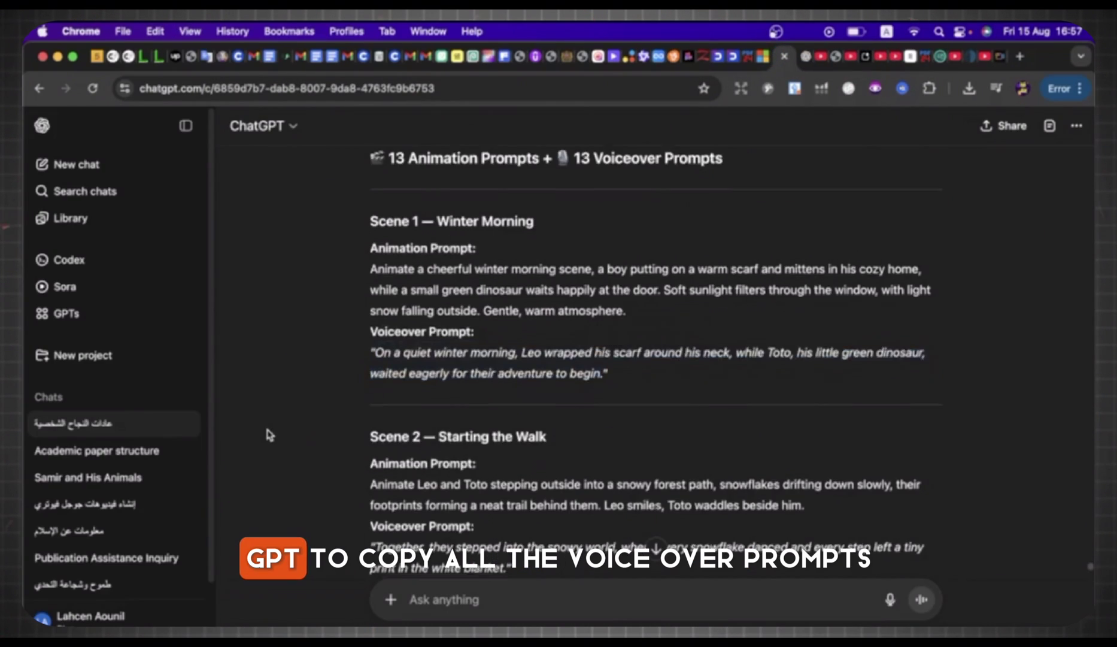
{"action": "scroll", "coordinate": [379, 342], "scroll_direction": "down", "scroll_amount": 5}
{"action": "triple_click", "coordinate": [382, 344]}
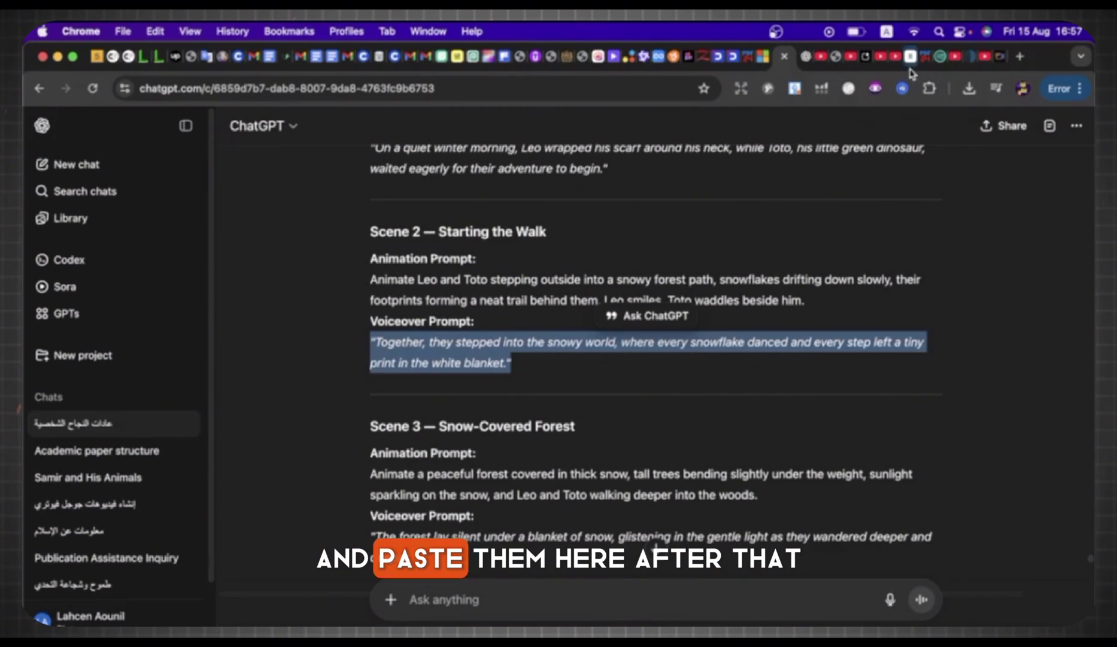
{"action": "key", "text": "ctrl+Tab"}
{"action": "key", "text": "ctrl+Tab"}
{"action": "key", "text": "super+v"}
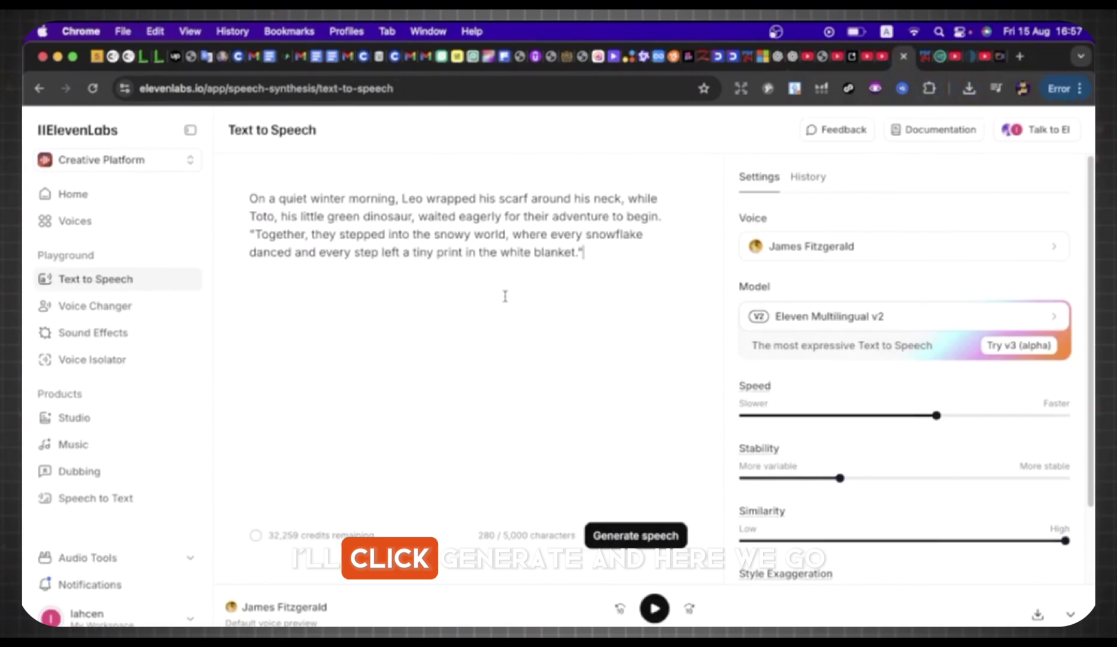